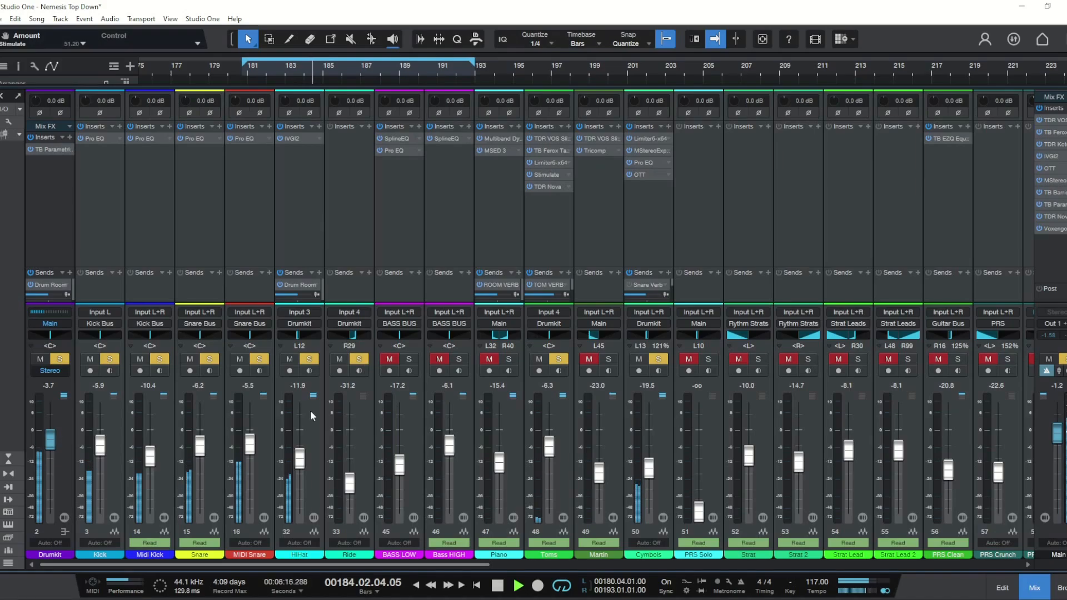
Step: Start playback and open the TB Parametric Equalizer on the Drumkit channel
{"action": "key", "text": "space"}
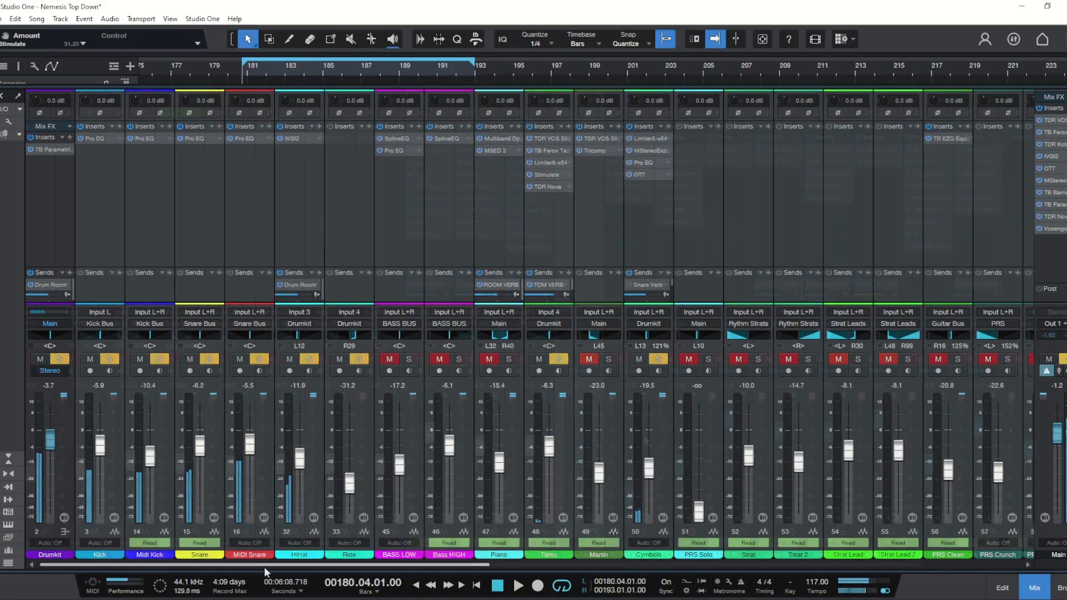
{"action": "left_click_drag", "start_coordinate": [265, 565], "coordinate": [696, 565]}
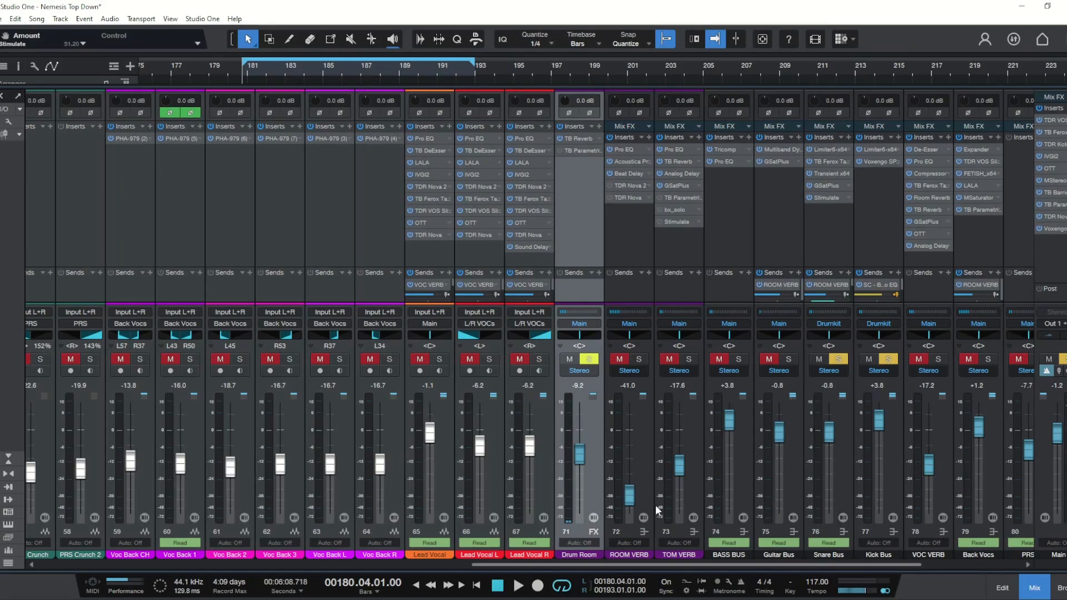
{"action": "left_click_drag", "start_coordinate": [627, 565], "coordinate": [191, 568]}
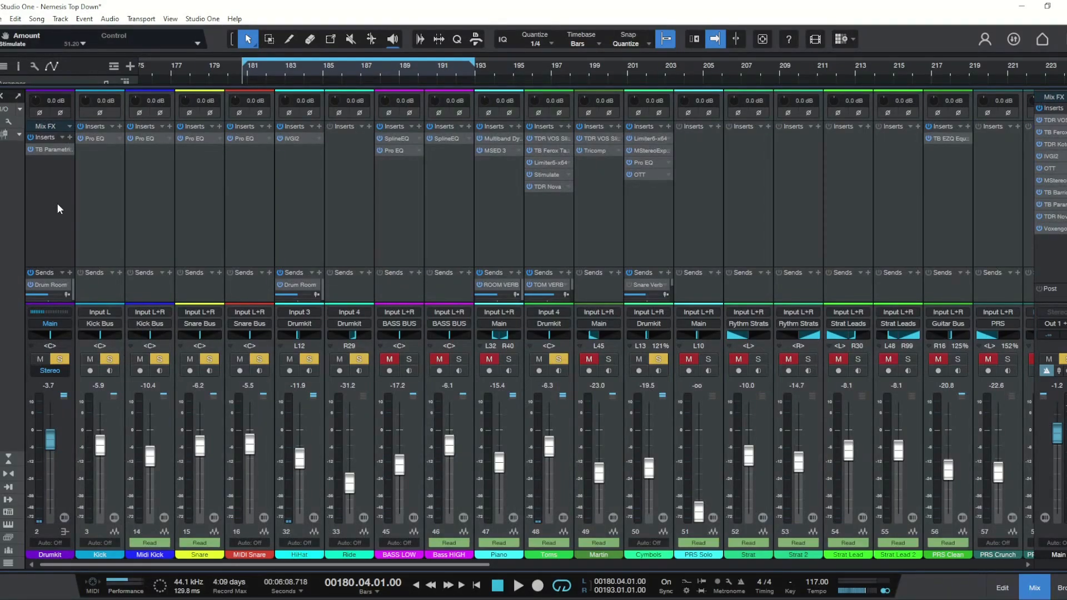
{"action": "left_click", "coordinate": [52, 151]}
Step: Select each band of the Drumkit EQ in turn to inspect its filter settings
{"action": "left_click", "coordinate": [495, 376]}
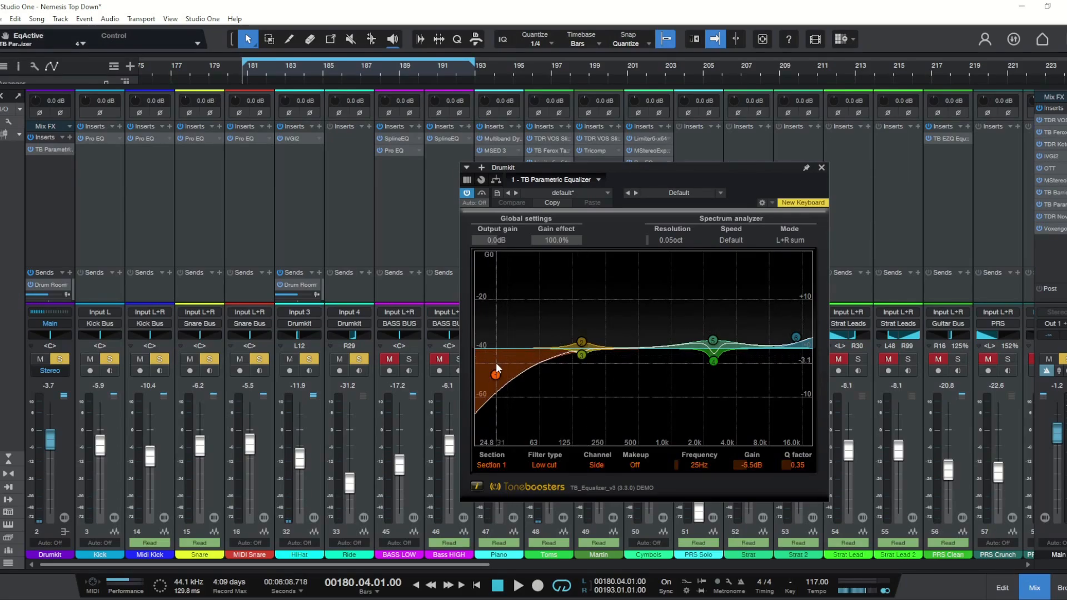
{"action": "left_click", "coordinate": [583, 341]}
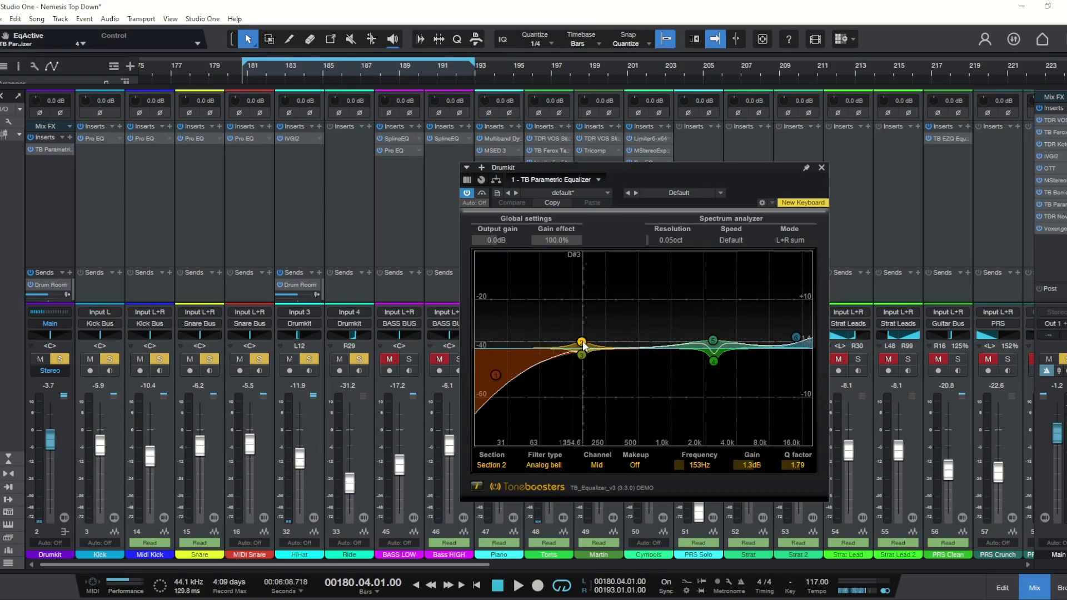
{"action": "left_click", "coordinate": [581, 354]}
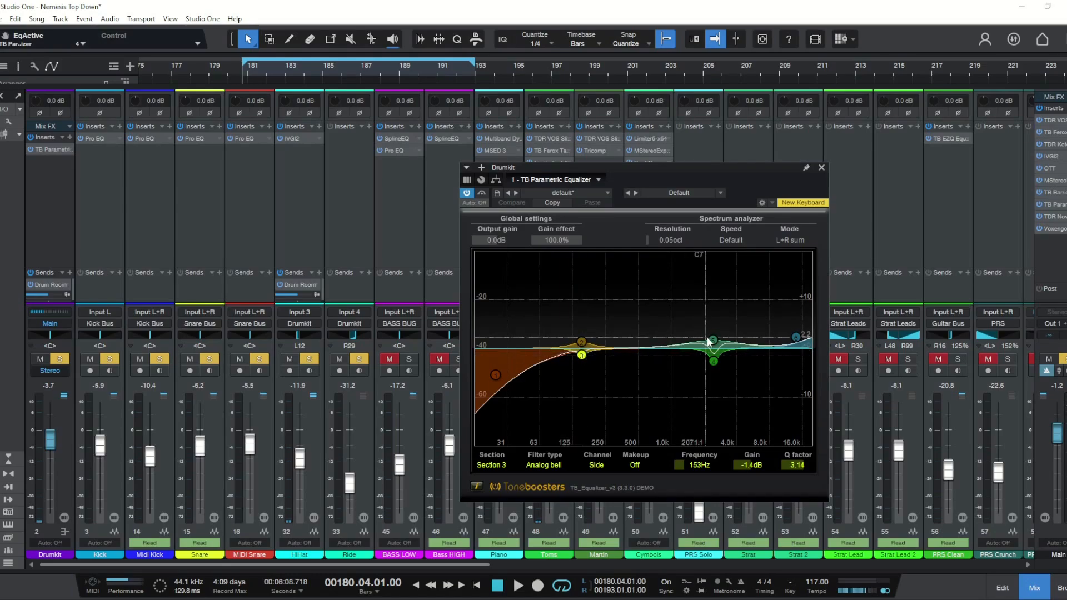
{"action": "left_click", "coordinate": [711, 340]}
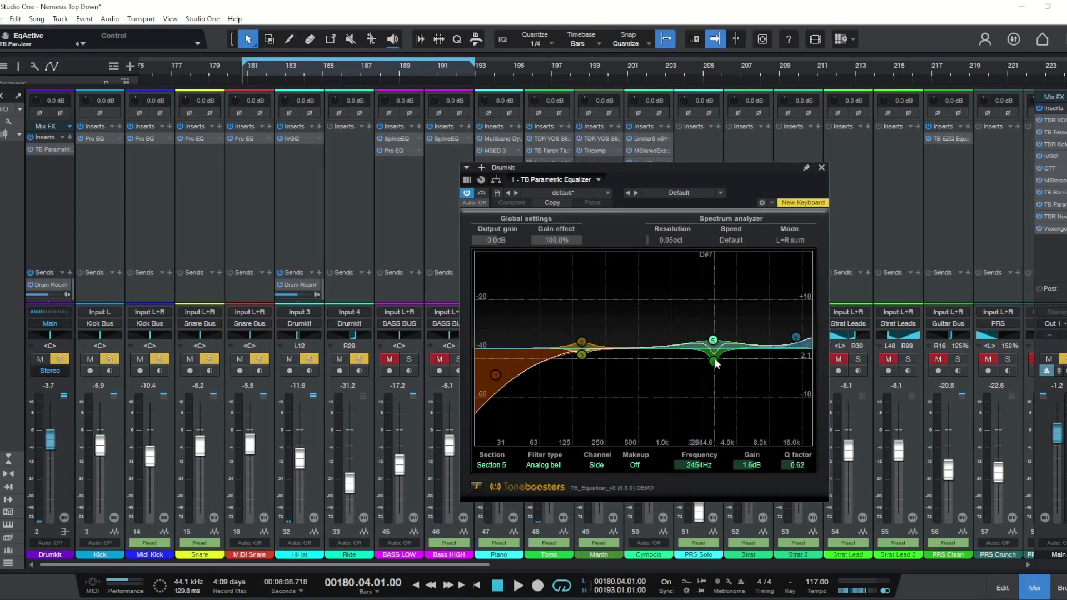
{"action": "left_click", "coordinate": [714, 361]}
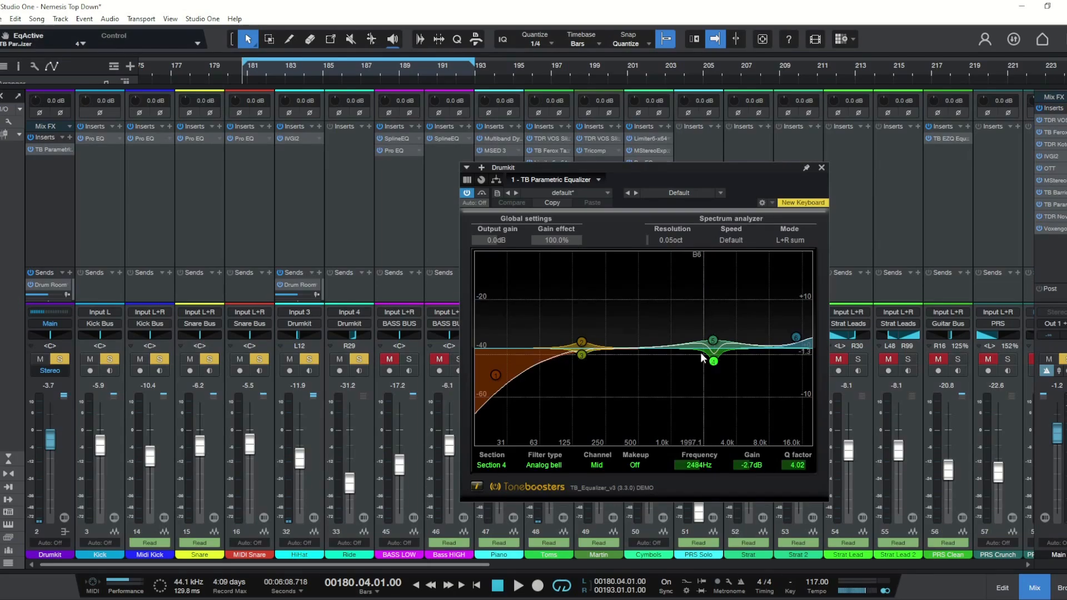
{"action": "left_click", "coordinate": [797, 337]}
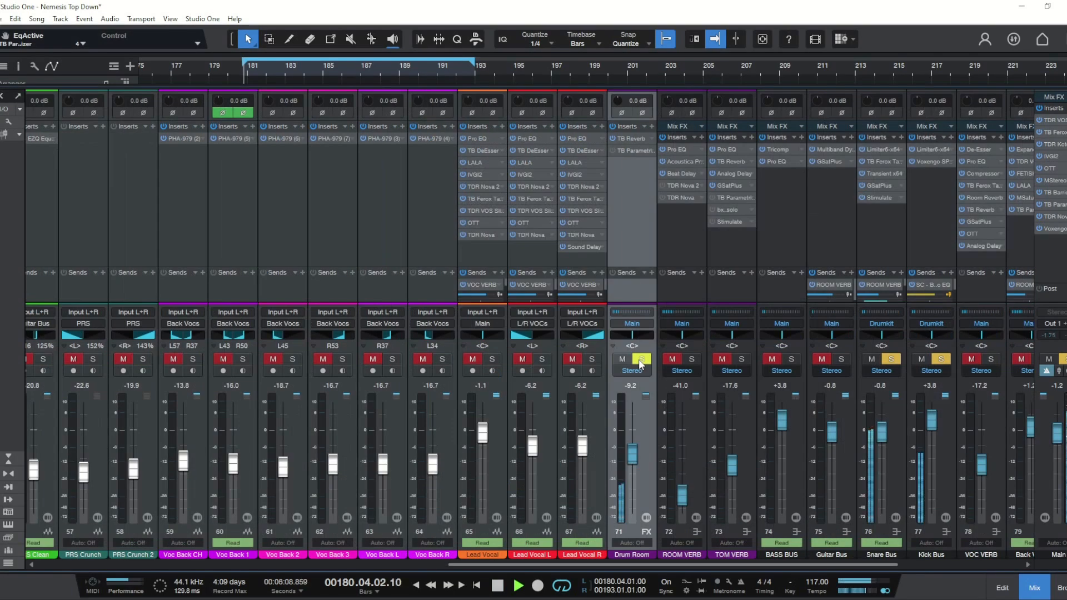
Step: Open the Drum Room channel's TB Parametric Equalizer, inspect its bands, and briefly bypass it for comparison
{"action": "left_click", "coordinate": [630, 151]}
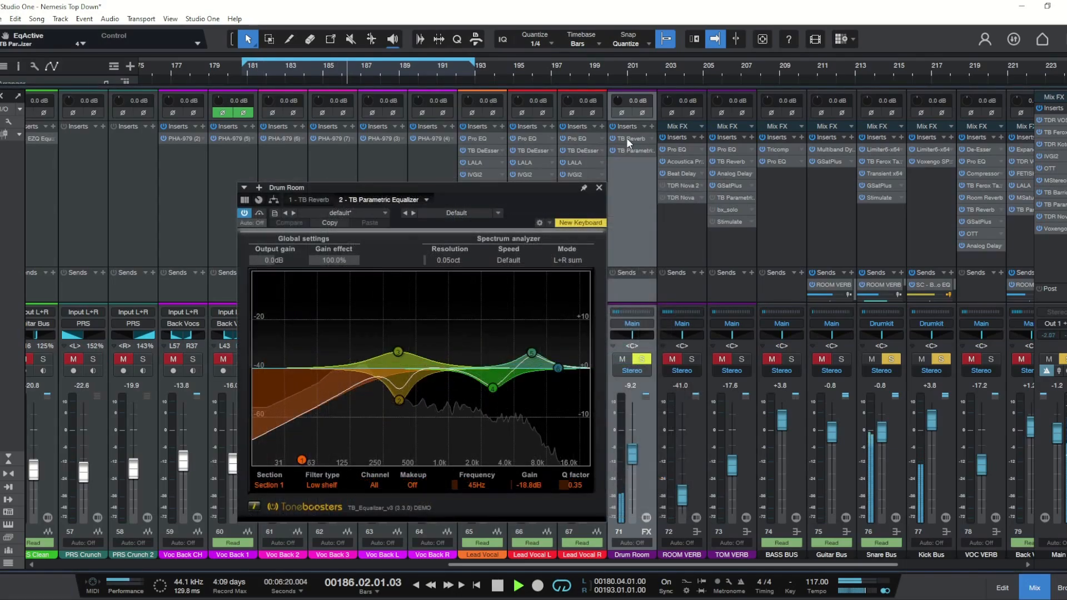
{"action": "left_click_drag", "start_coordinate": [477, 198], "coordinate": [508, 190]}
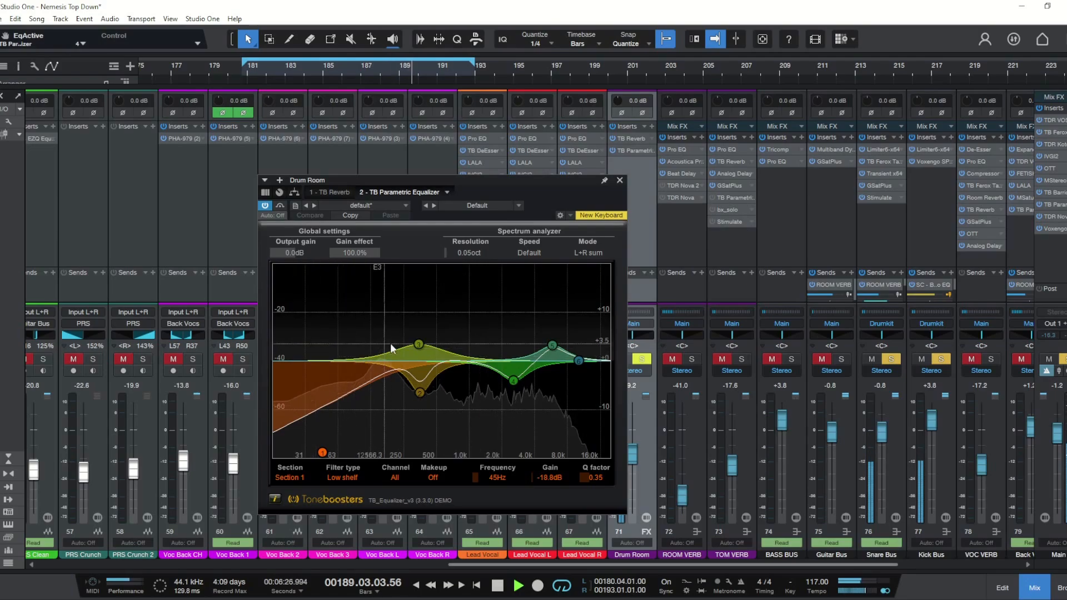
{"action": "left_click", "coordinate": [420, 345]}
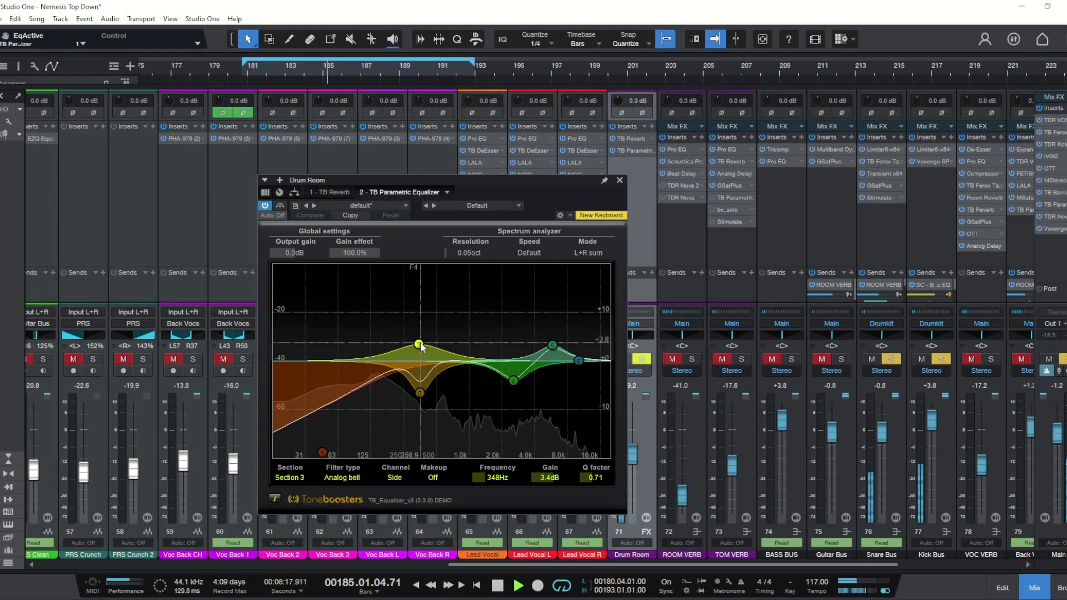
{"action": "left_click", "coordinate": [420, 393]}
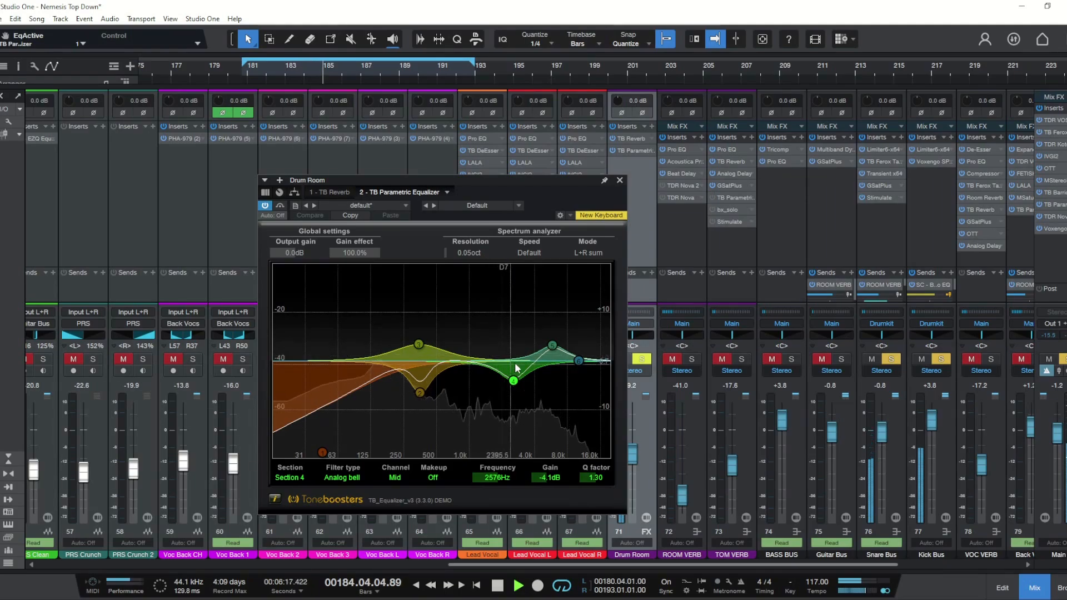
{"action": "left_click", "coordinate": [552, 346]}
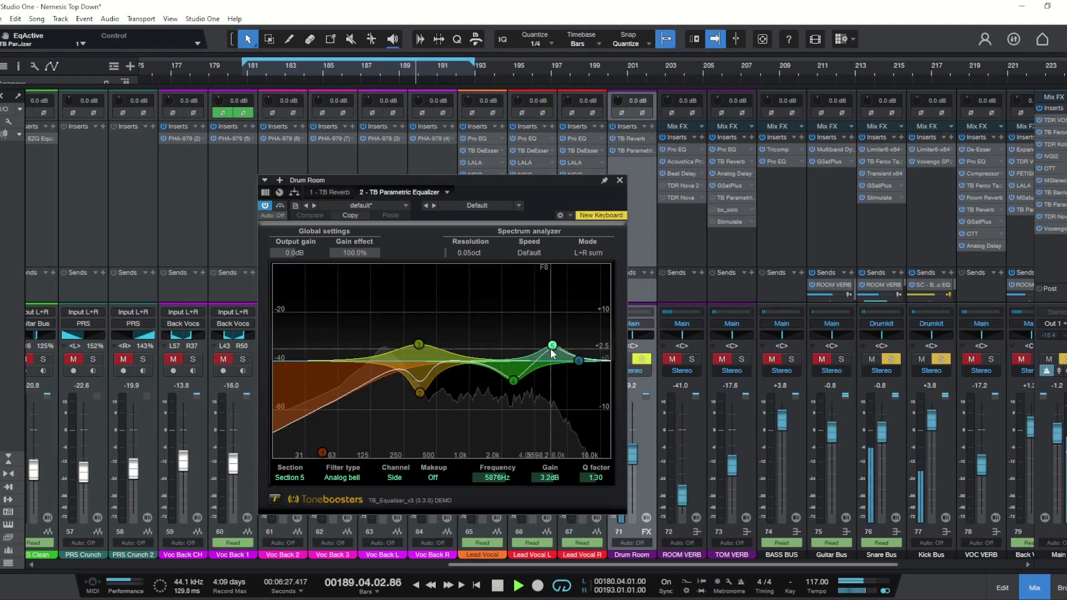
{"action": "left_click", "coordinate": [280, 205]}
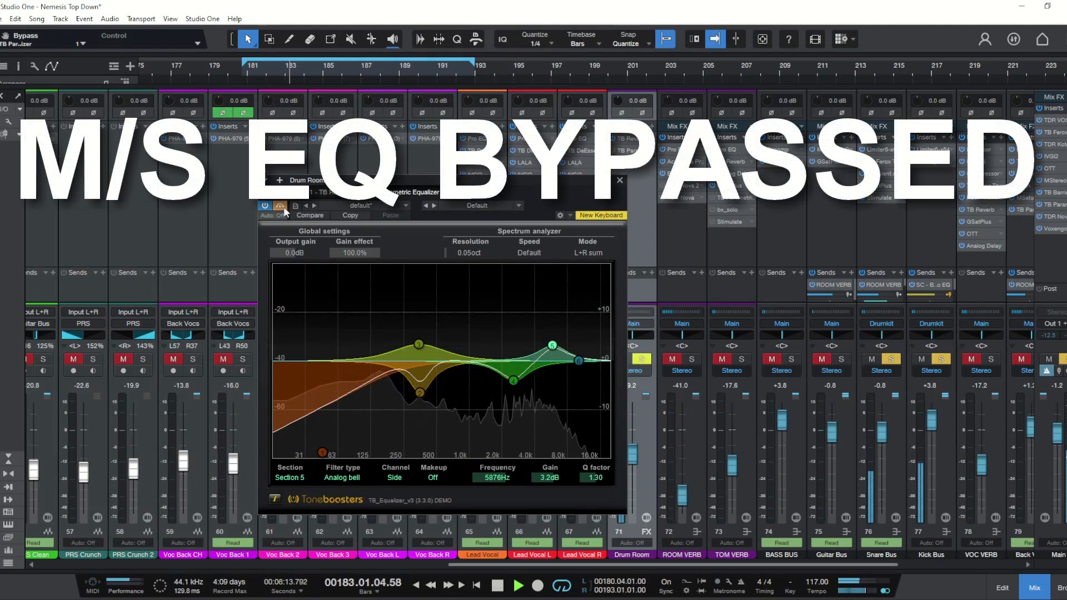
{"action": "left_click", "coordinate": [280, 206]}
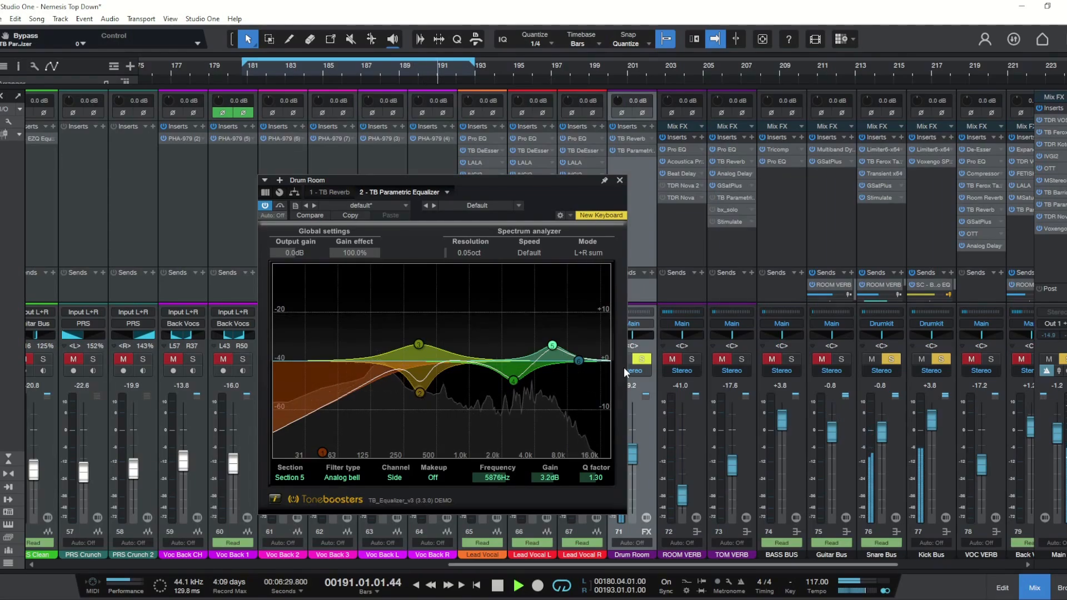
Step: Move the solo from the Drum Room channel to the Drumkit channel
{"action": "left_click", "coordinate": [643, 360]}
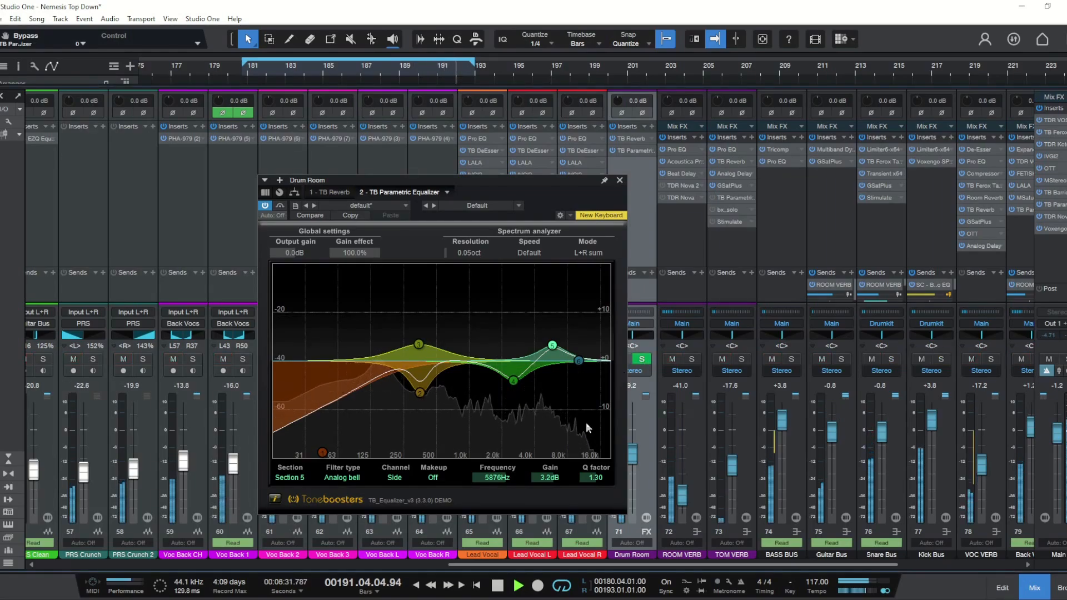
{"action": "left_click_drag", "start_coordinate": [511, 565], "coordinate": [54, 557]}
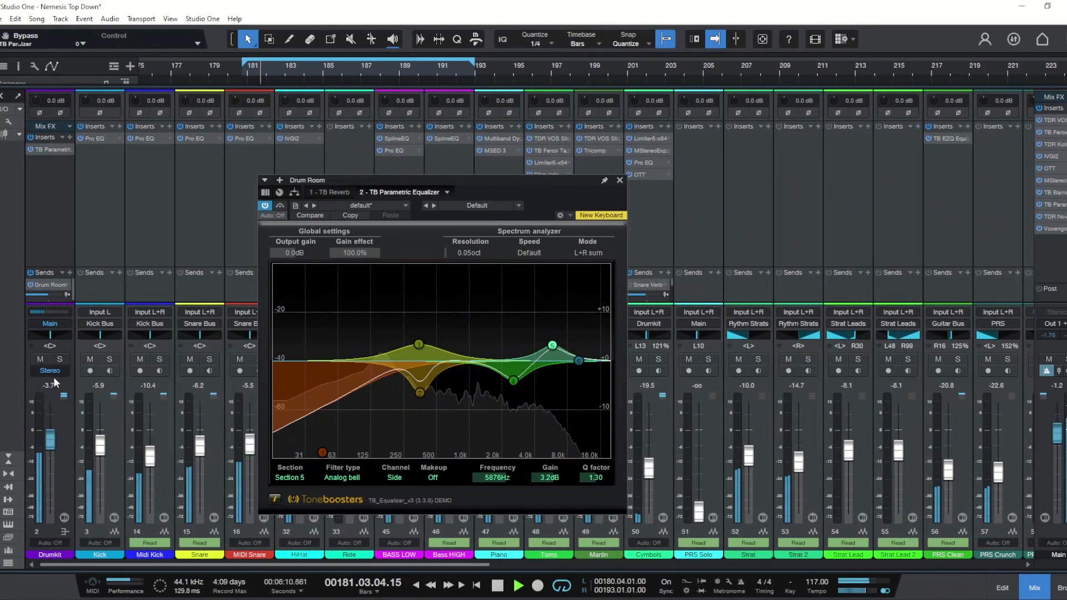
{"action": "left_click", "coordinate": [59, 359]}
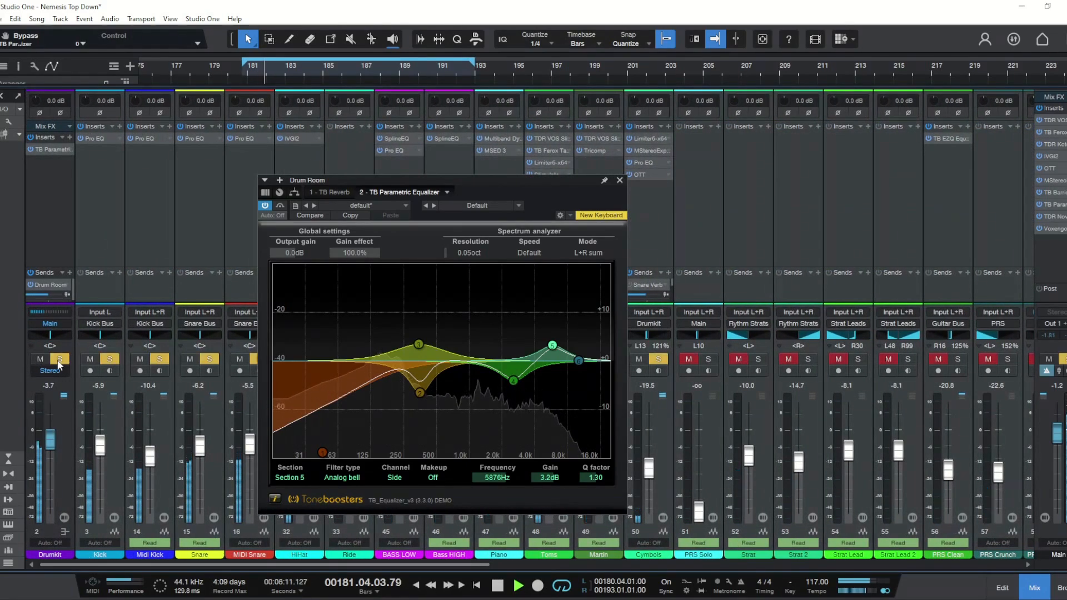
Step: Toggle the Drum Room EQ's bypass repeatedly to compare it, and restart playback
{"action": "left_click", "coordinate": [280, 207]}
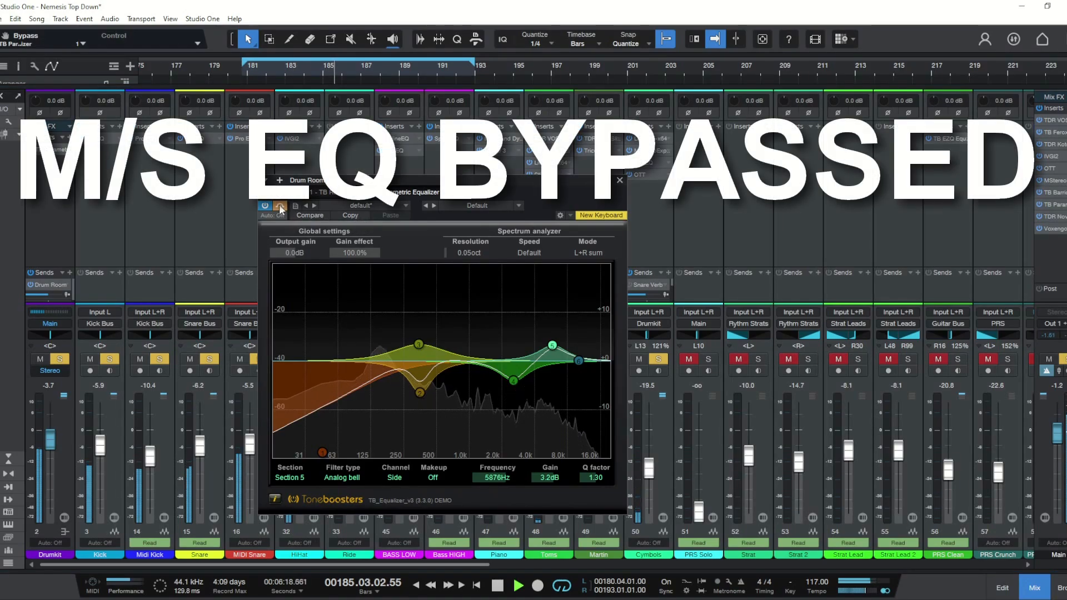
{"action": "left_click", "coordinate": [280, 207]}
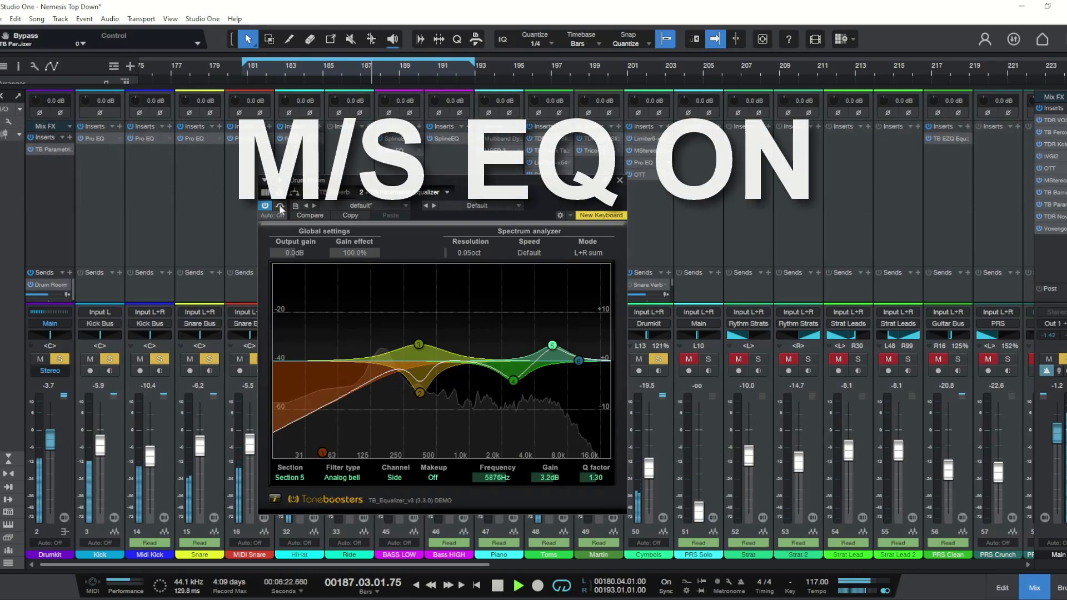
{"action": "left_click", "coordinate": [281, 206]}
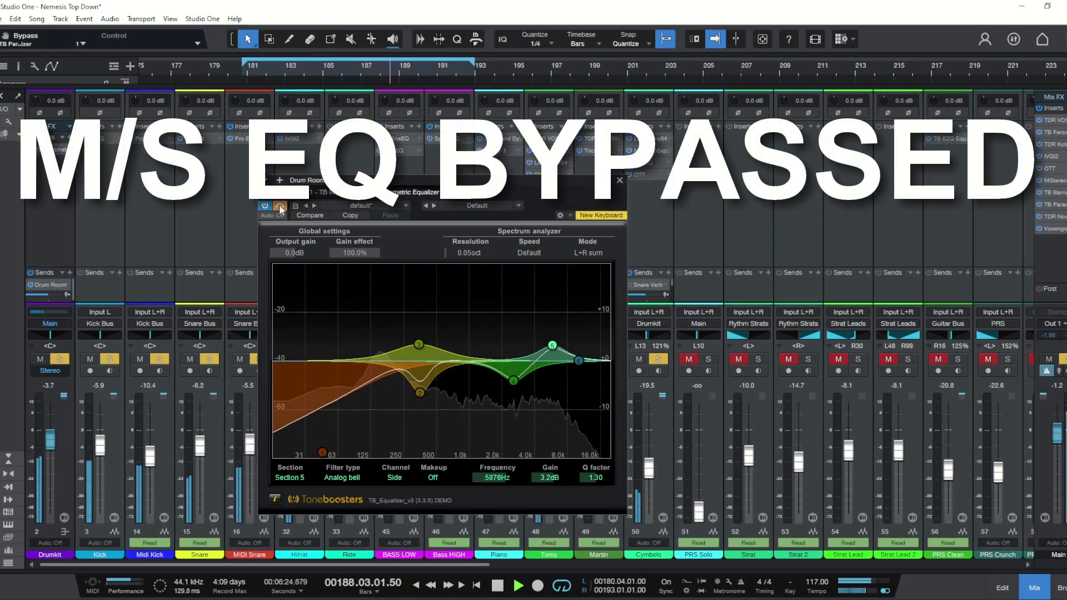
{"action": "left_click", "coordinate": [280, 206]}
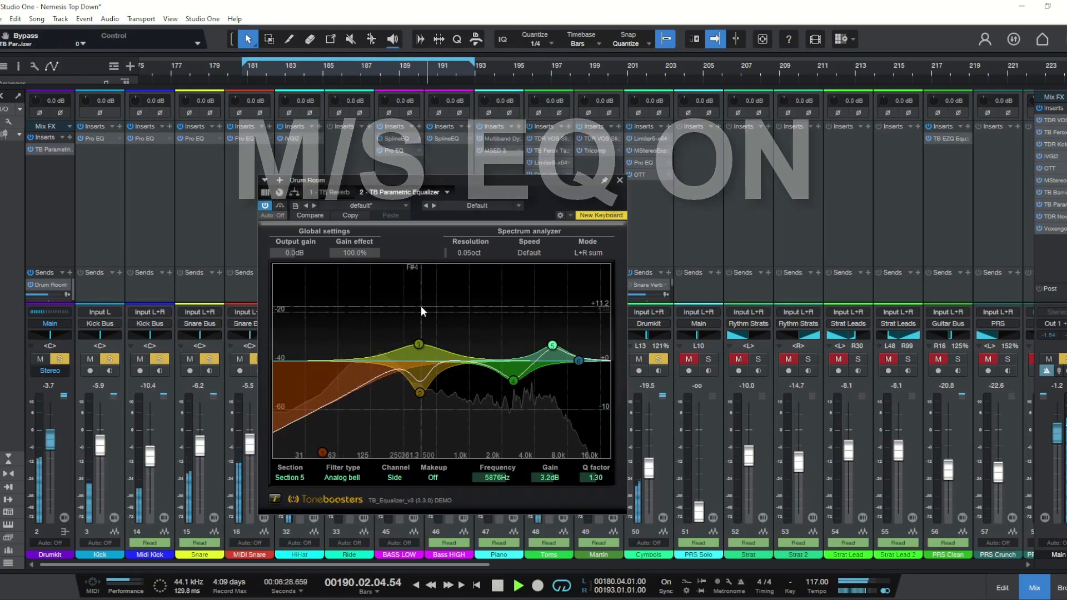
{"action": "key", "text": "space"}
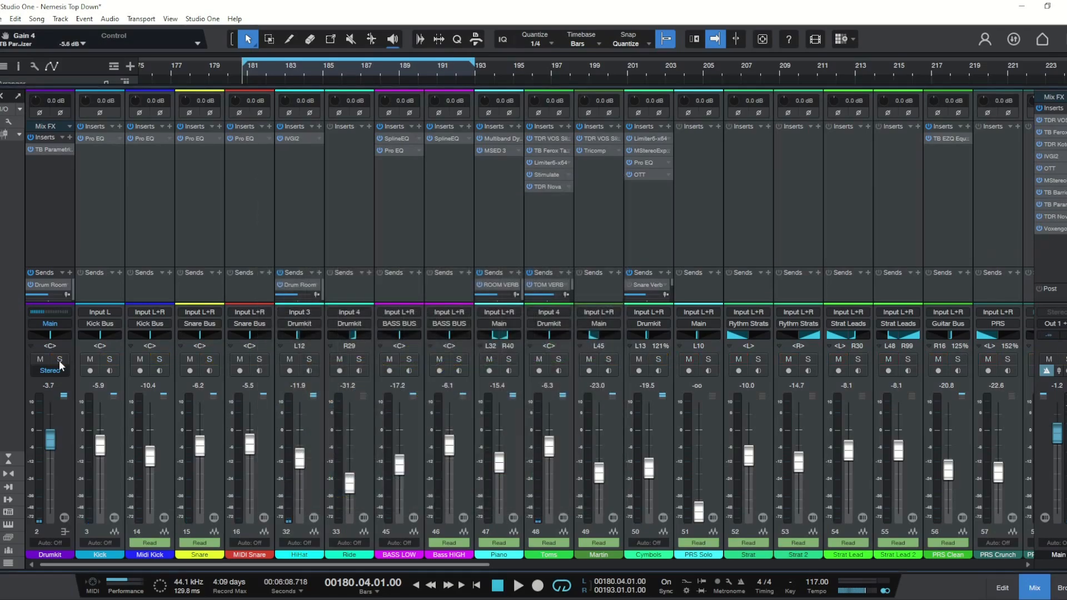
{"action": "key", "text": "space"}
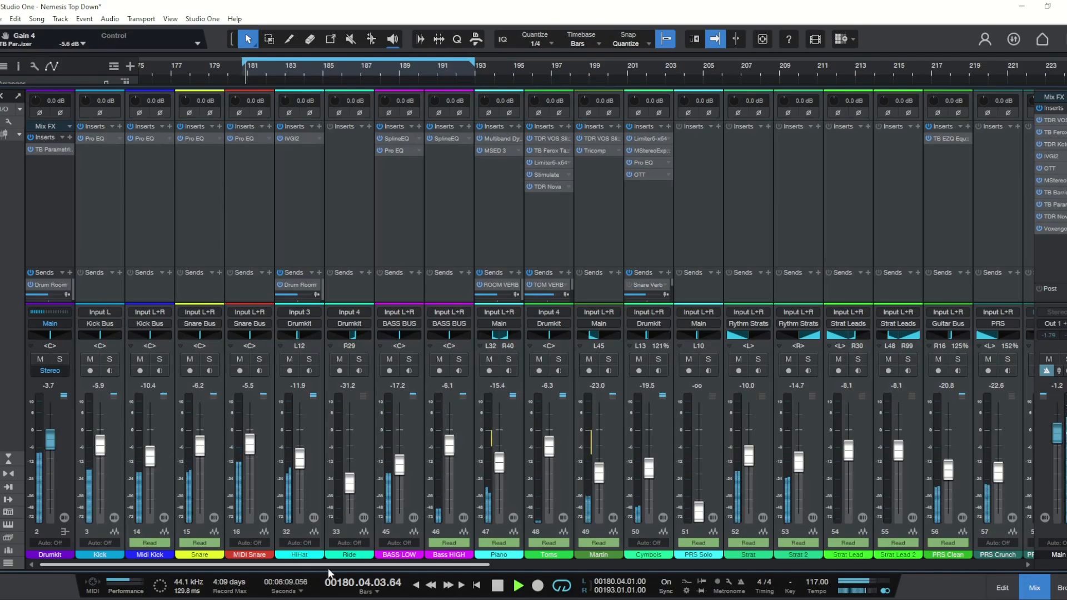
Step: Solo the Drum Room channel again and stop playback
{"action": "left_click_drag", "start_coordinate": [328, 564], "coordinate": [762, 558]}
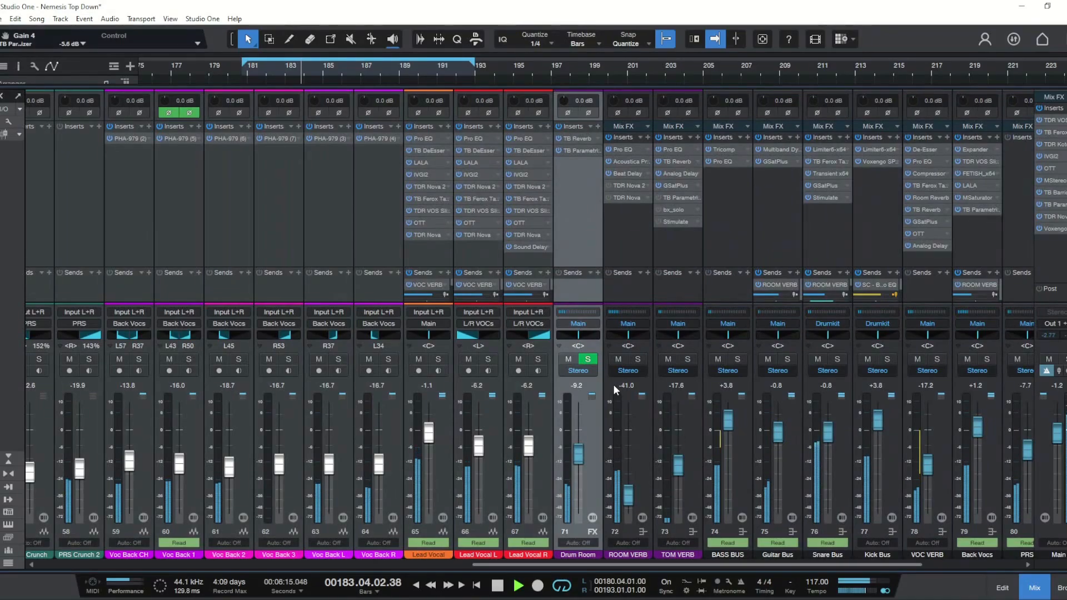
{"action": "left_click", "coordinate": [589, 359]}
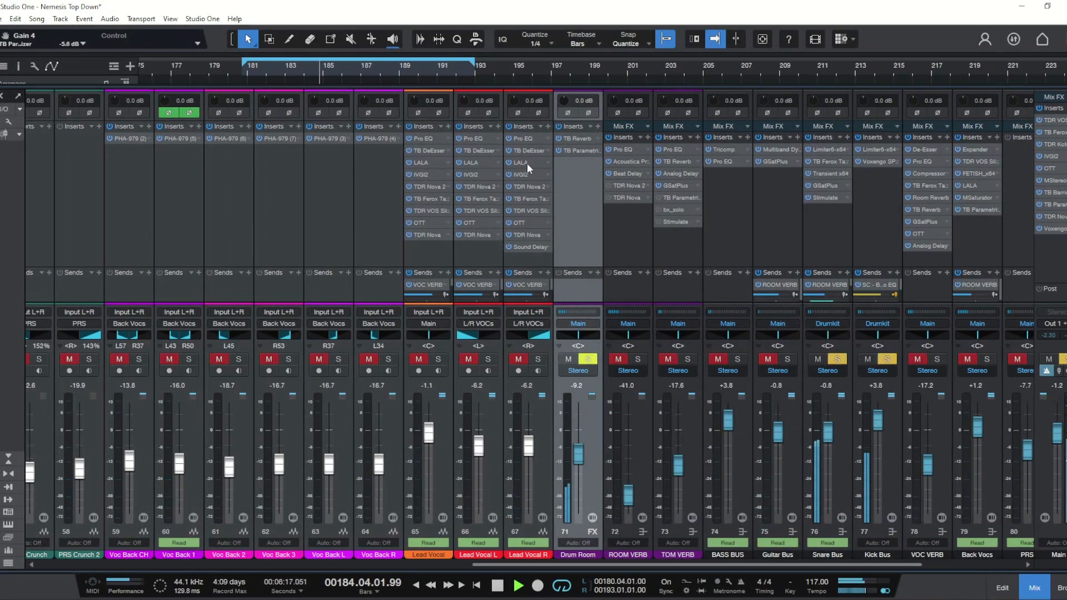
{"action": "key", "text": "space"}
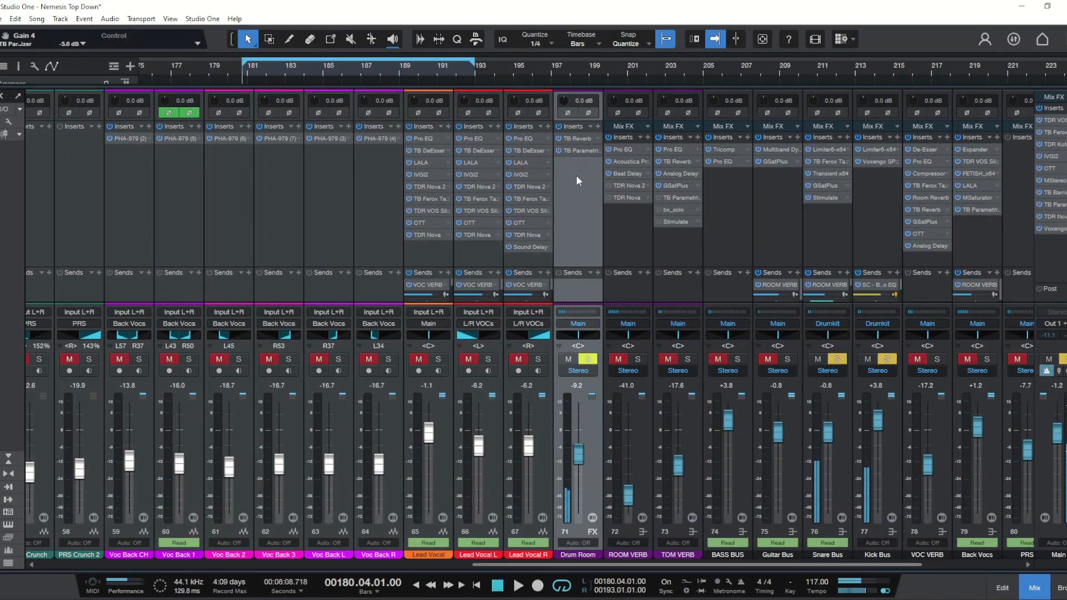
Step: Add the Stimulate exciter to the Drum Room inserts and reposition its window
{"action": "left_click_drag", "start_coordinate": [616, 188], "coordinate": [578, 197]}
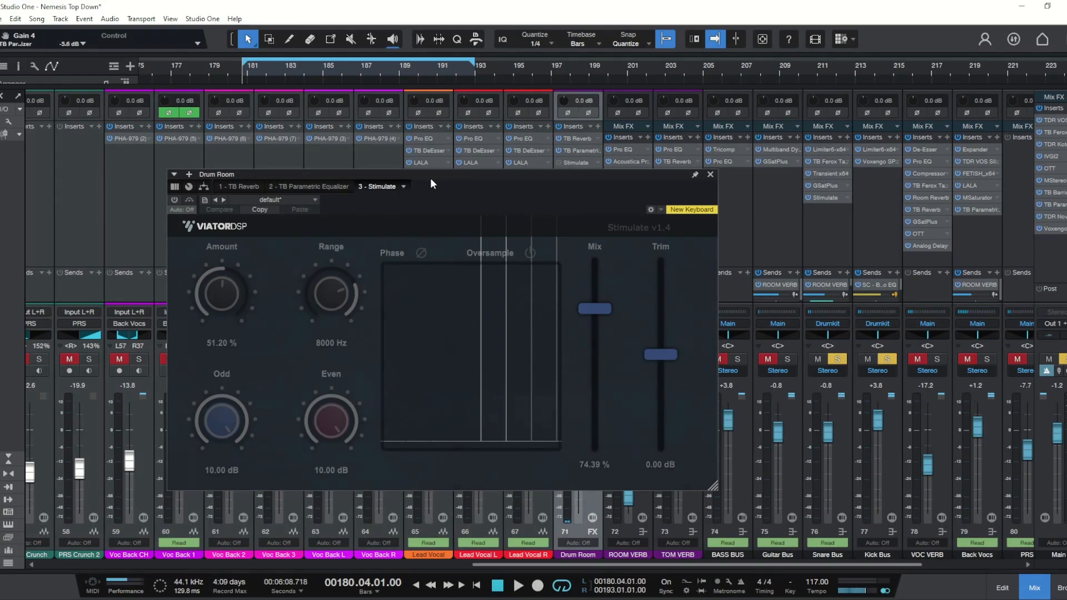
{"action": "left_click_drag", "start_coordinate": [432, 184], "coordinate": [433, 214]}
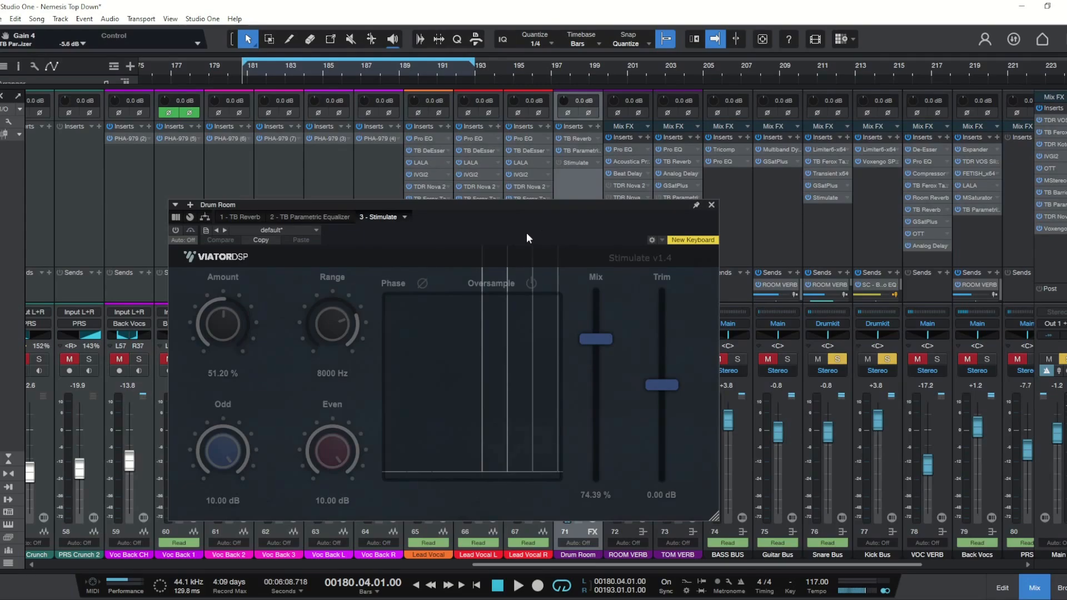
Step: Reopen the Drum Room's EQ, close it, and open the Stimulate window
{"action": "left_click", "coordinate": [580, 150]}
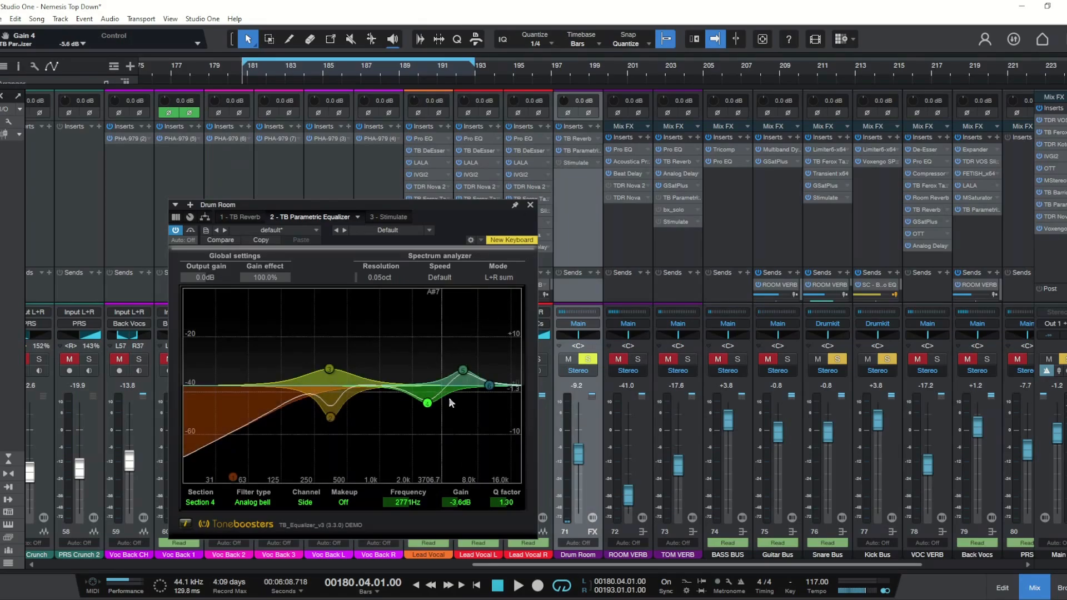
{"action": "left_click", "coordinate": [530, 205]}
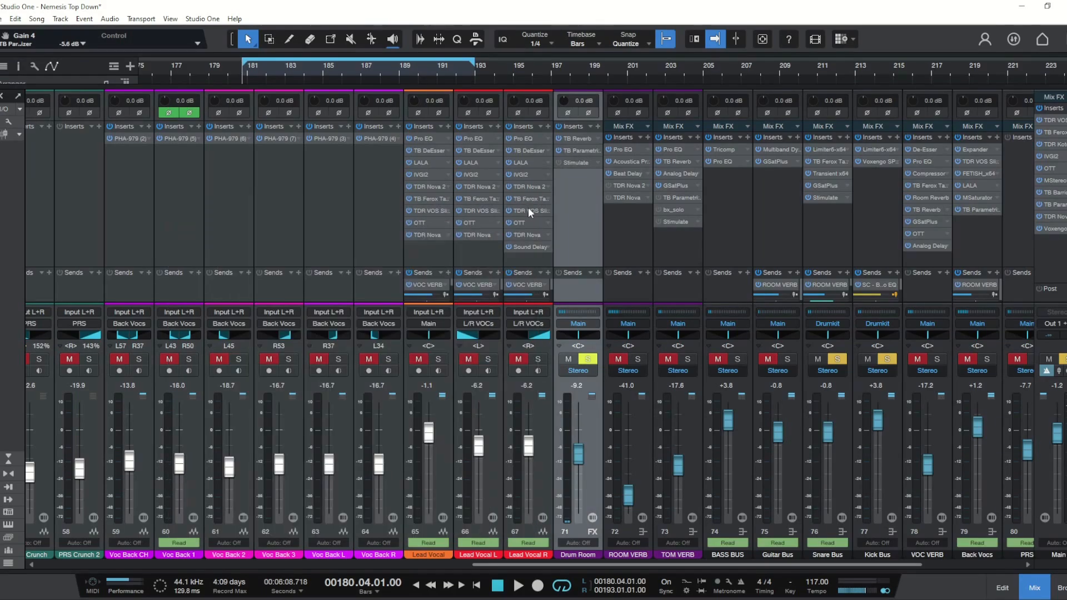
{"action": "left_click", "coordinate": [572, 163]}
Step: Bypass and re-enable Stimulate to compare, and lower its Mix to 51.83%
{"action": "left_click", "coordinate": [191, 230]}
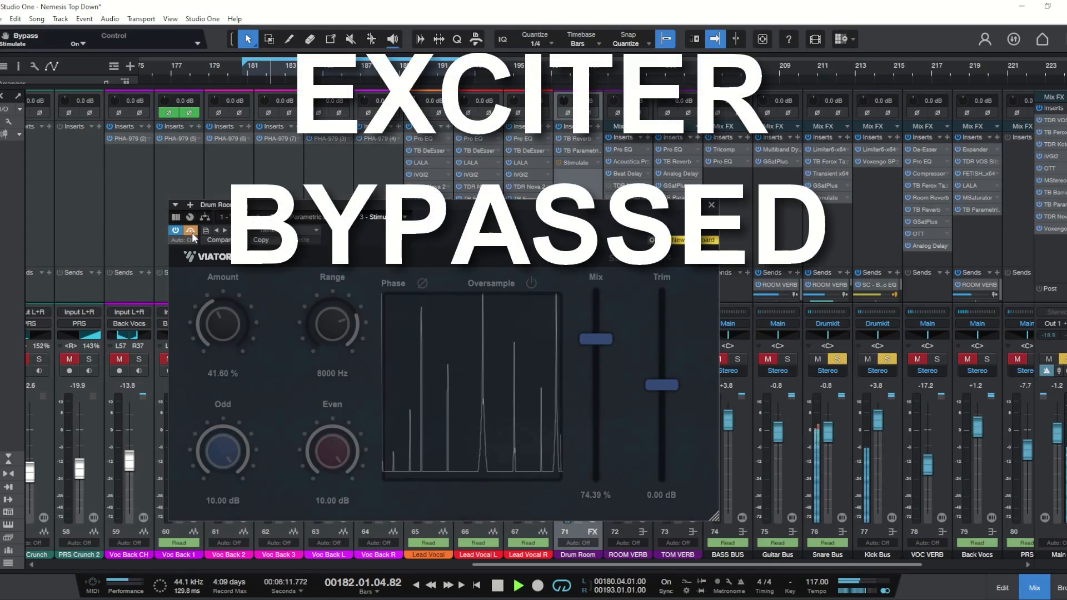
{"action": "left_click", "coordinate": [192, 234]}
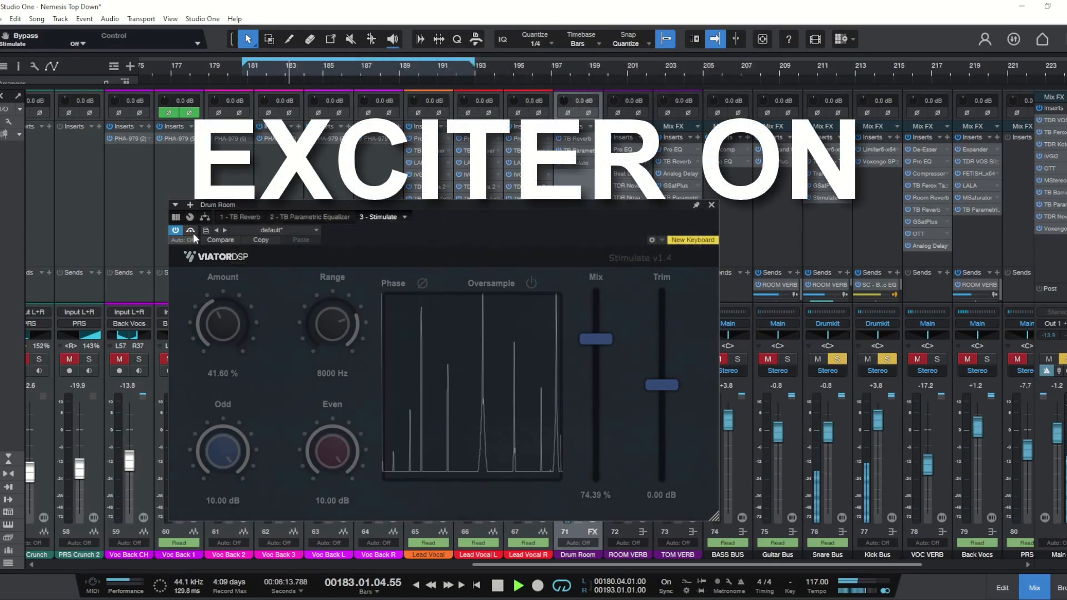
{"action": "left_click_drag", "start_coordinate": [594, 342], "coordinate": [599, 384]}
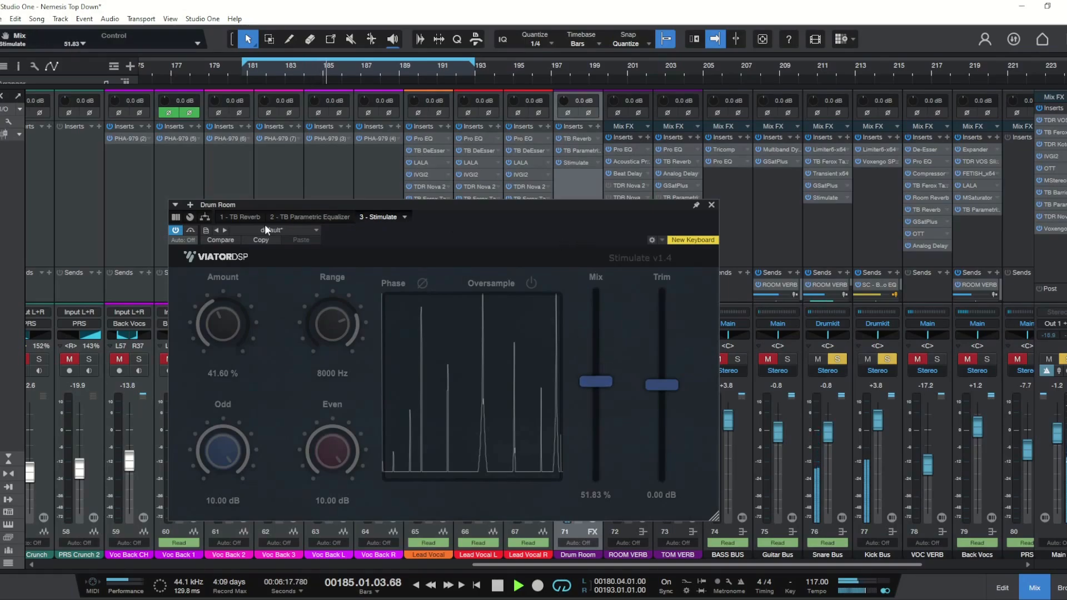
Step: Bypass and re-enable the Stimulate plugin on the Drum Room, and move its window aside
{"action": "left_click", "coordinate": [190, 231]}
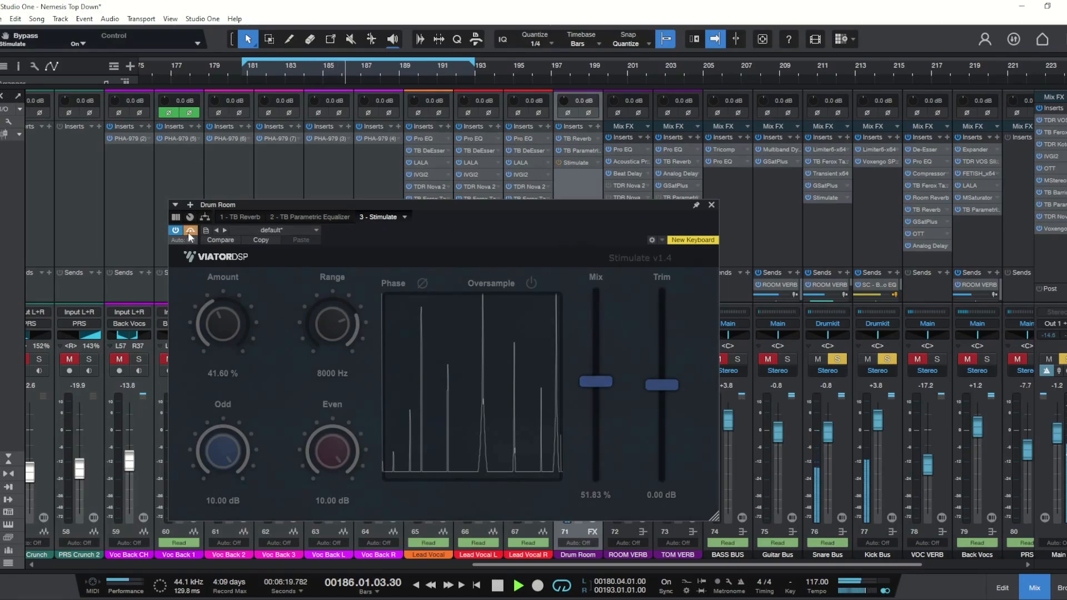
{"action": "left_click", "coordinate": [190, 232]}
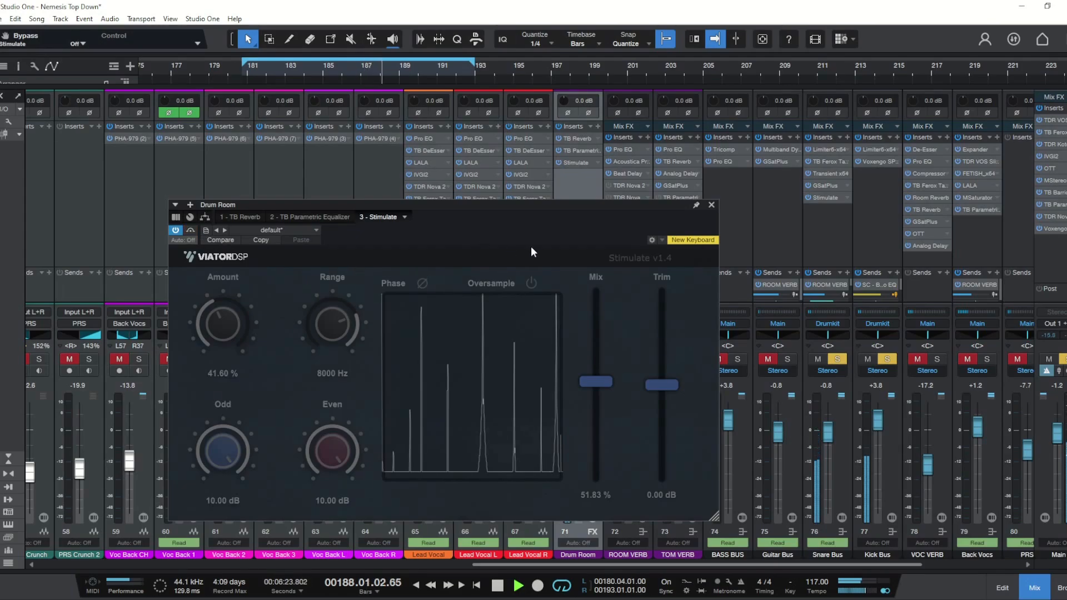
{"action": "left_click_drag", "start_coordinate": [552, 221], "coordinate": [428, 218]}
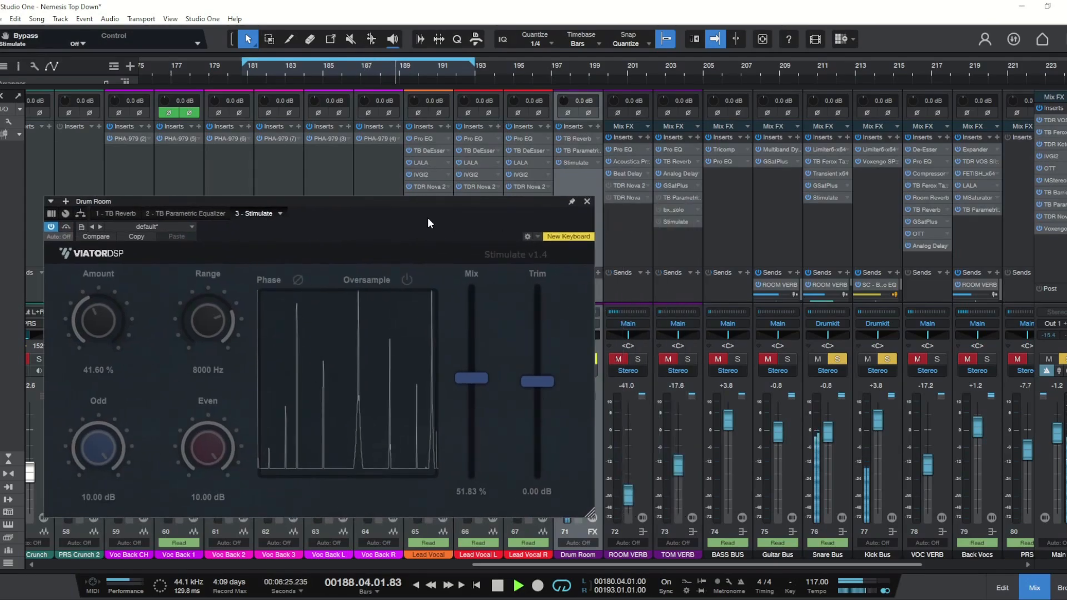
Step: Turn off the Drum Room solo and close the Stimulate window
{"action": "left_click", "coordinate": [598, 360]}
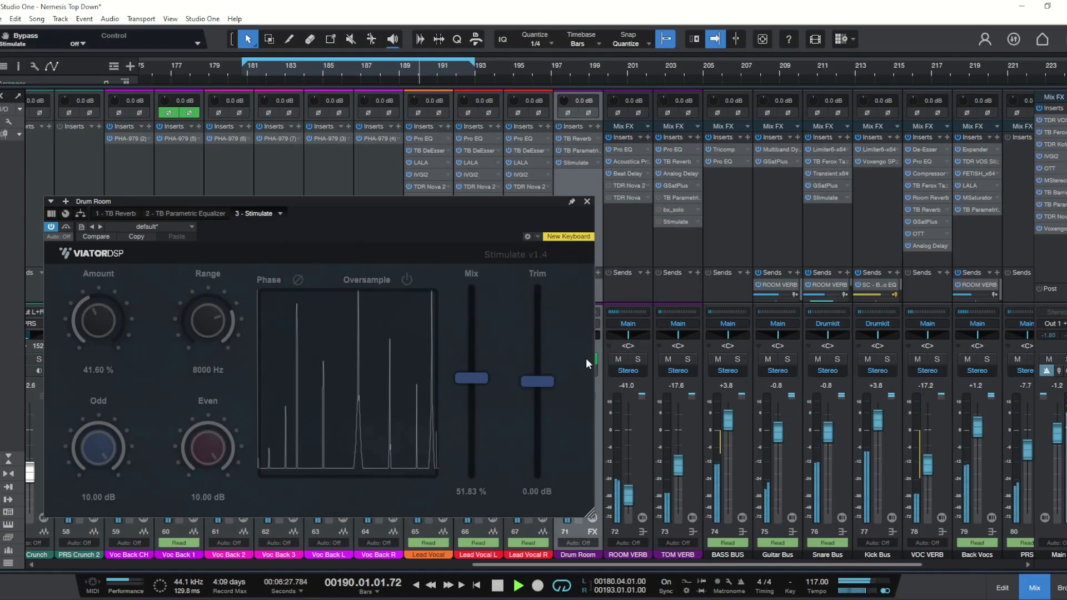
{"action": "left_click", "coordinate": [586, 202]}
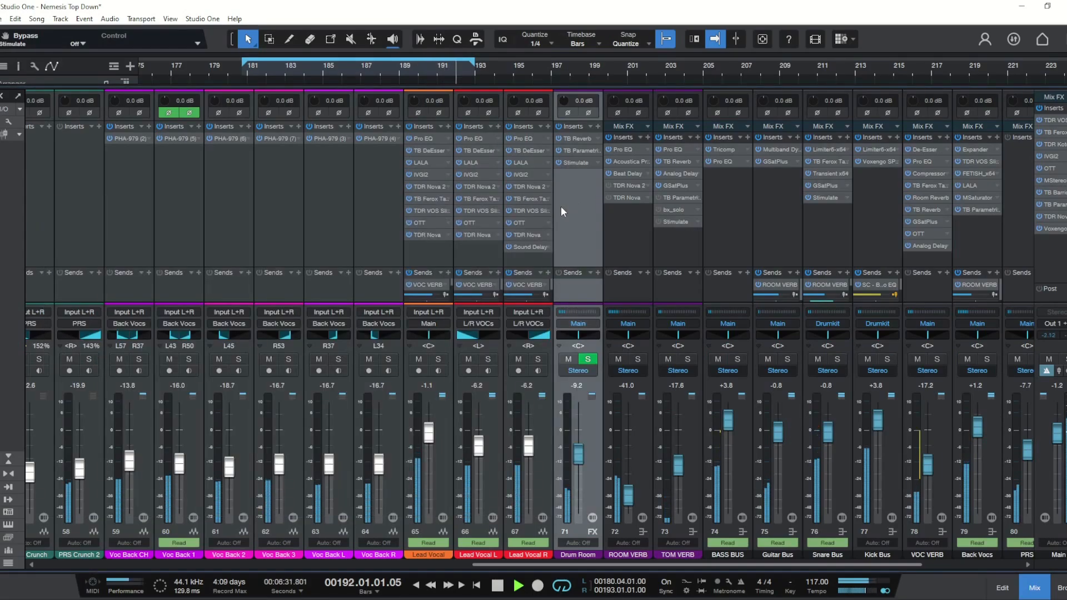
Step: Re-solo the Drum Room, toggle its TB Parametric Equalizer and Stimulate inserts, and start playback
{"action": "left_click_drag", "start_coordinate": [545, 565], "coordinate": [614, 567]}
{"action": "left_click", "coordinate": [59, 360]}
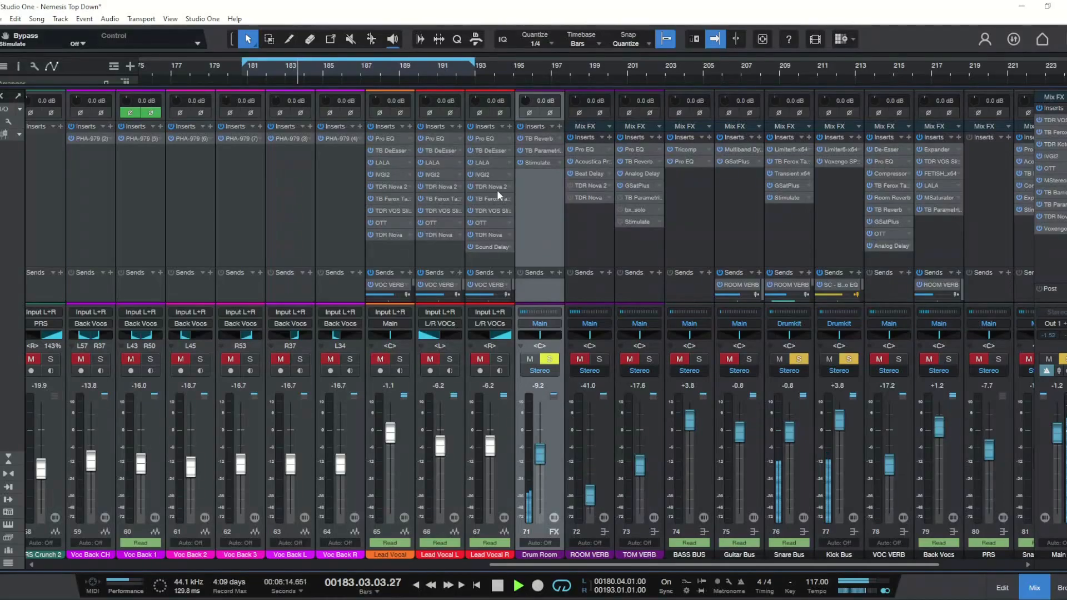
{"action": "left_click", "coordinate": [521, 150]}
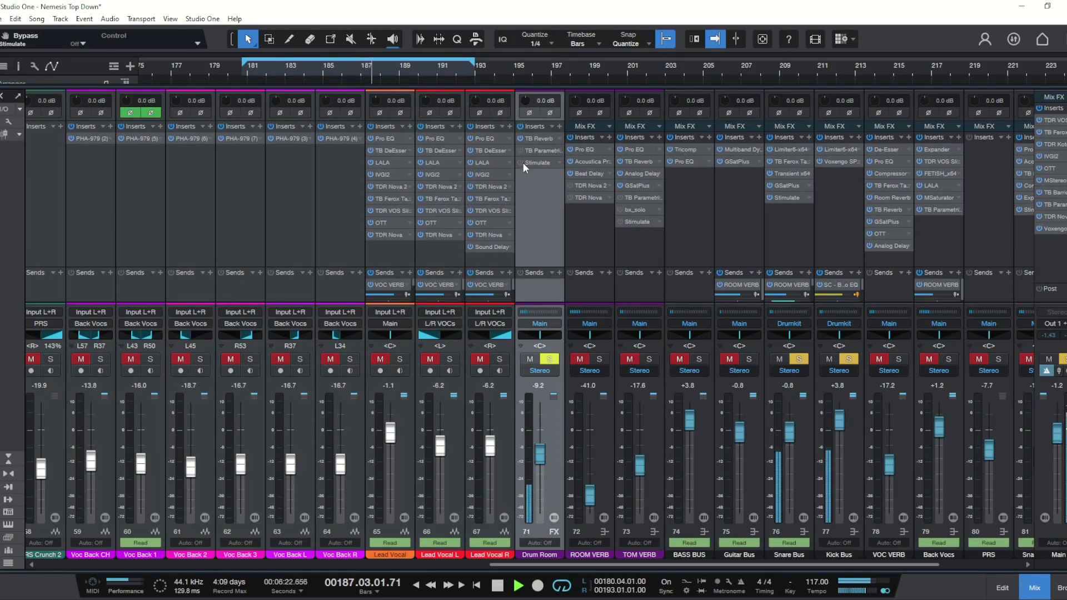
{"action": "left_click", "coordinate": [522, 163]}
{"action": "left_click", "coordinate": [518, 151]}
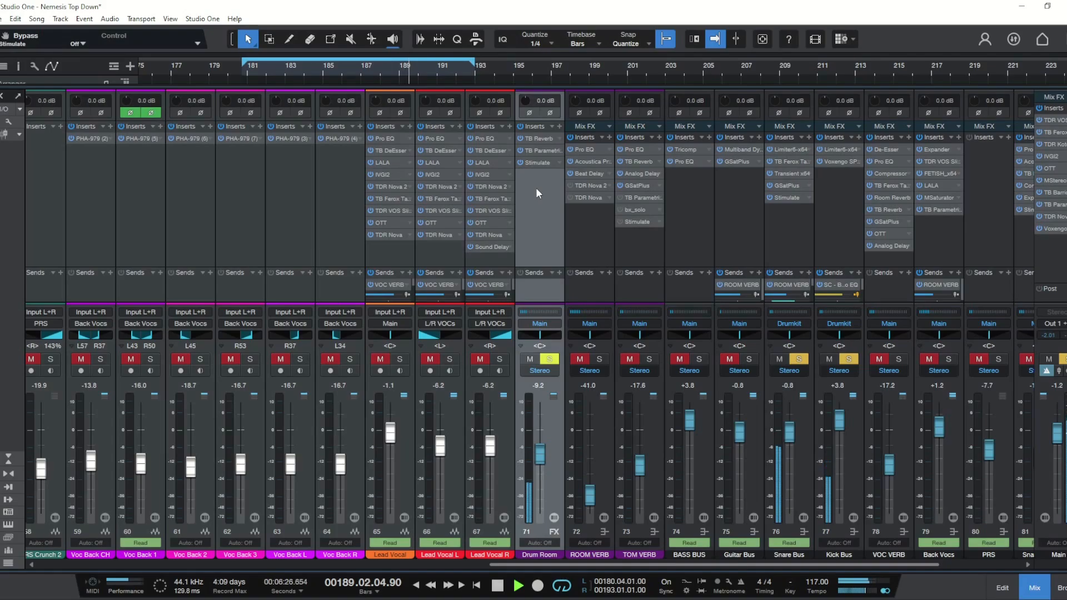
{"action": "key", "text": "space"}
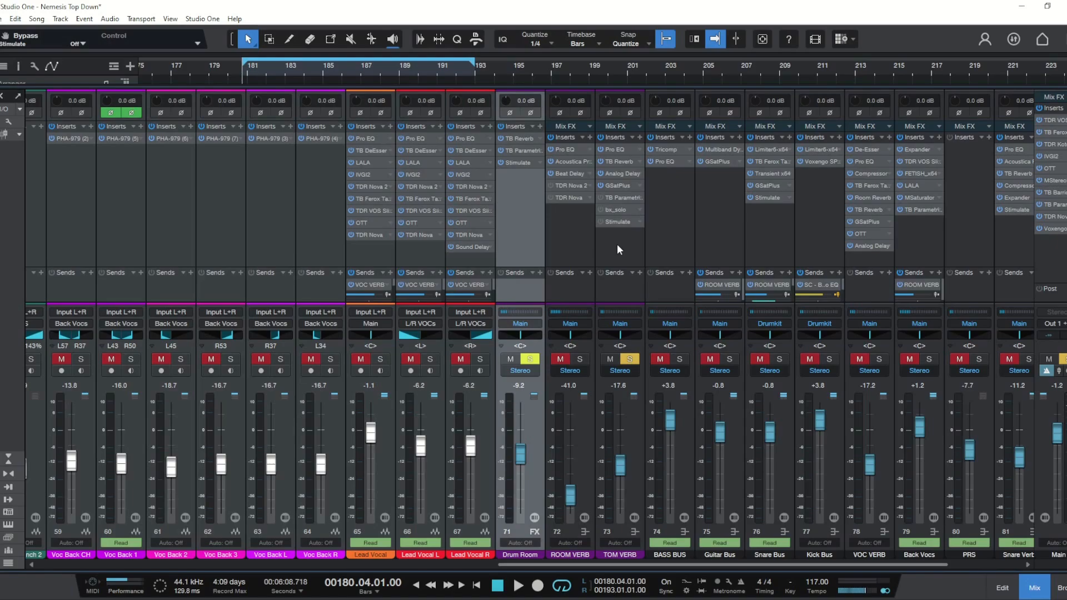
Step: Inspect the TOM VERB channel's Analog Delay and GSatPlus inserts while playing and stopping the mix
{"action": "left_click", "coordinate": [625, 173]}
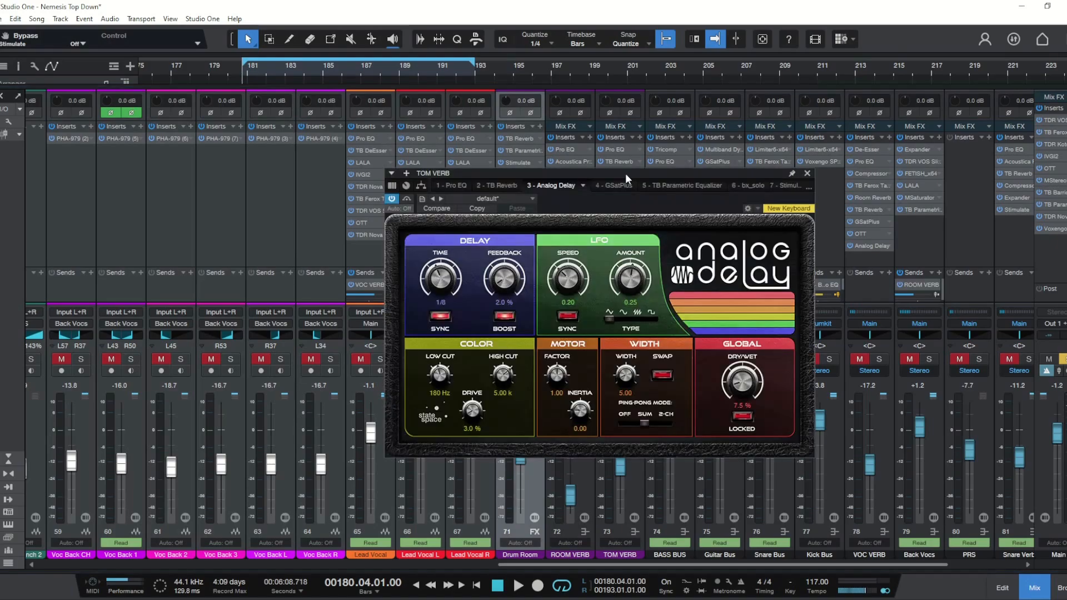
{"action": "left_click", "coordinate": [805, 174]}
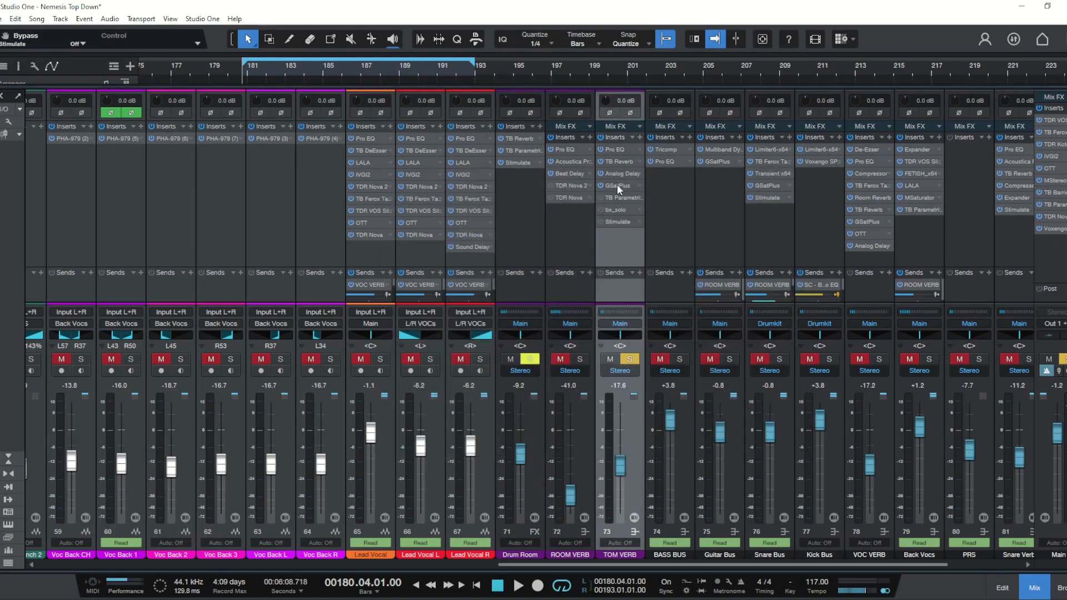
{"action": "left_click", "coordinate": [617, 184]}
{"action": "left_click", "coordinate": [645, 174]}
{"action": "key", "text": "space"}
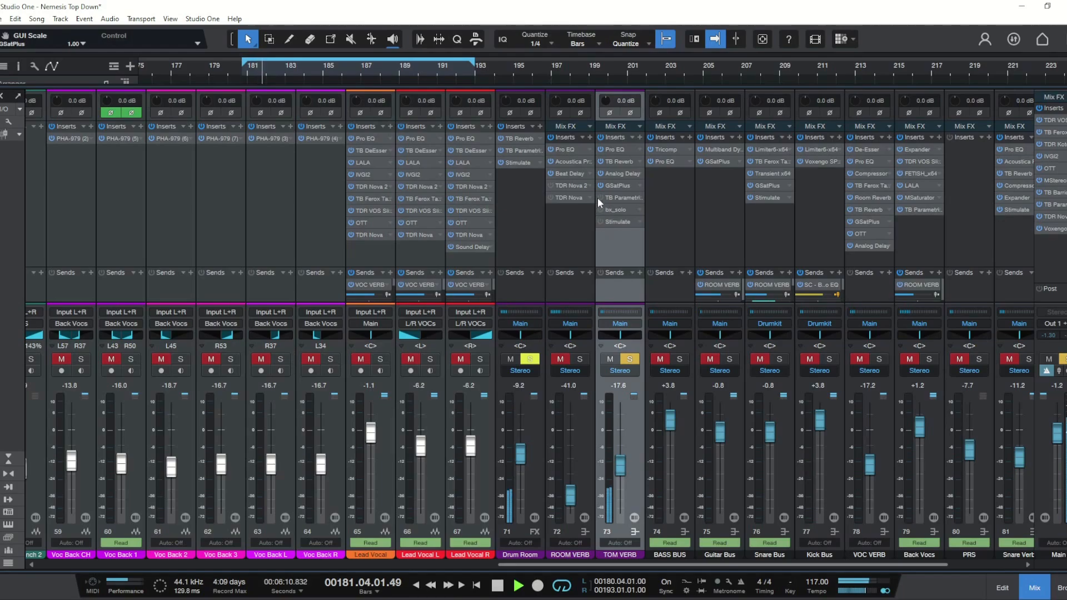
{"action": "key", "text": "space"}
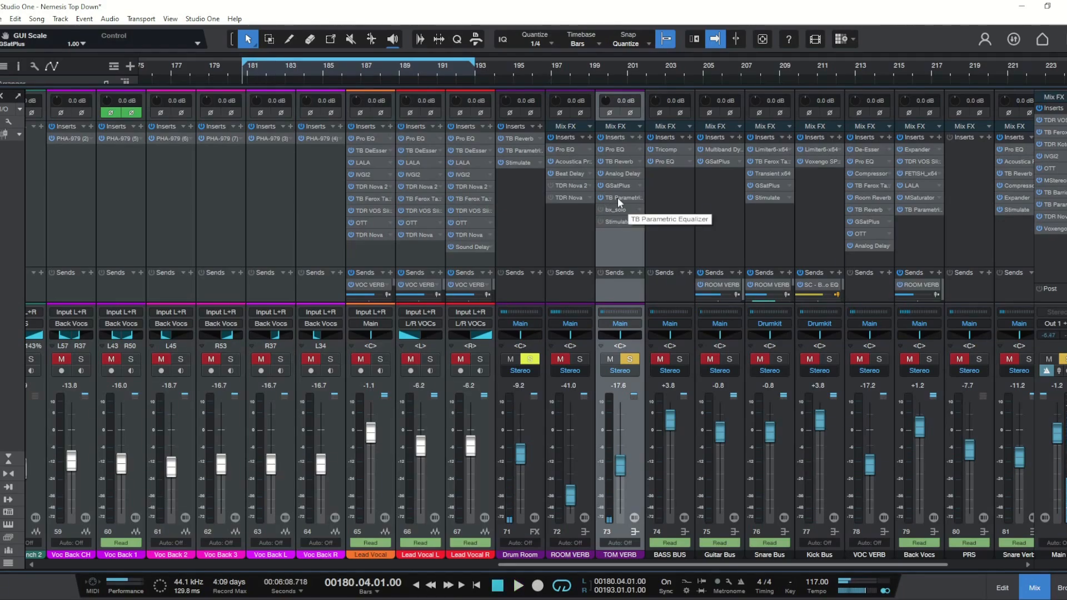
Step: Examine the mid and side bands of the TOM VERB's TB Parametric Equalizer, then close it
{"action": "left_click", "coordinate": [618, 198]}
{"action": "left_click", "coordinate": [535, 333]}
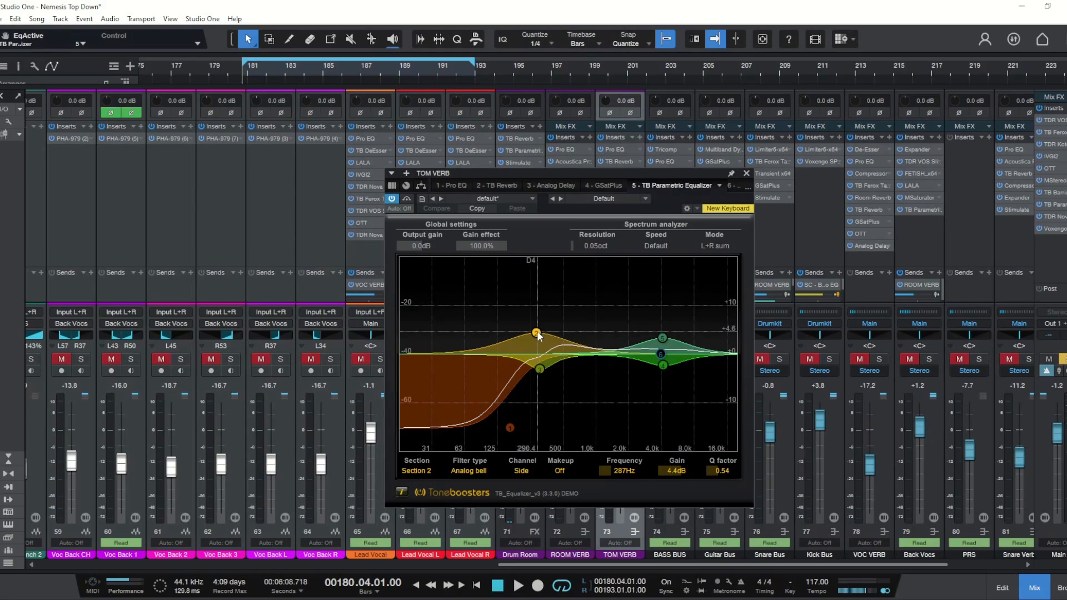
{"action": "left_click", "coordinate": [539, 368]}
{"action": "left_click_drag", "start_coordinate": [539, 370], "coordinate": [536, 369]}
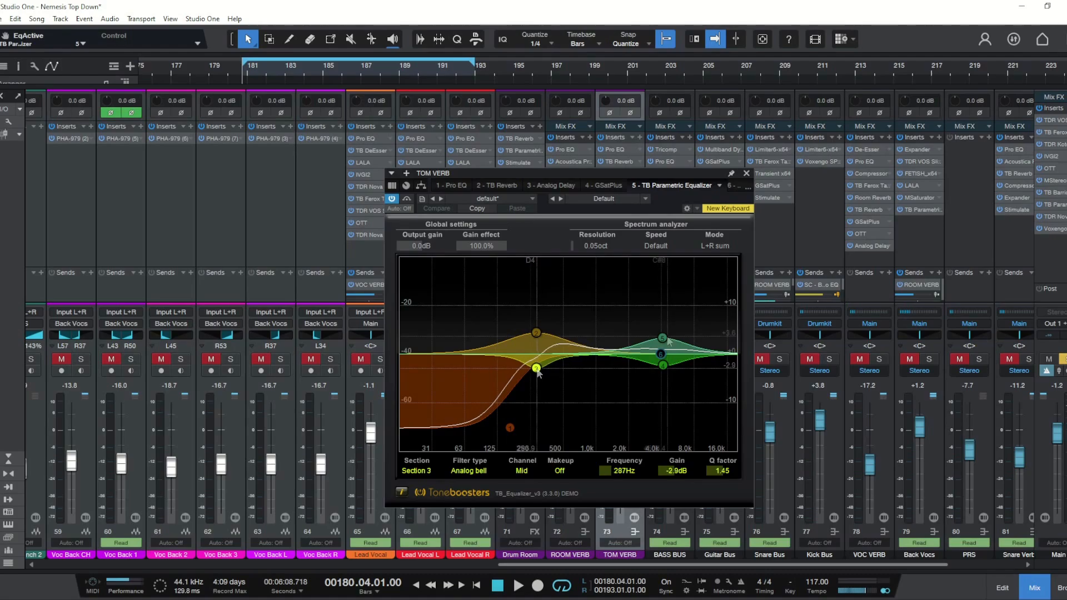
{"action": "left_click", "coordinate": [664, 338]}
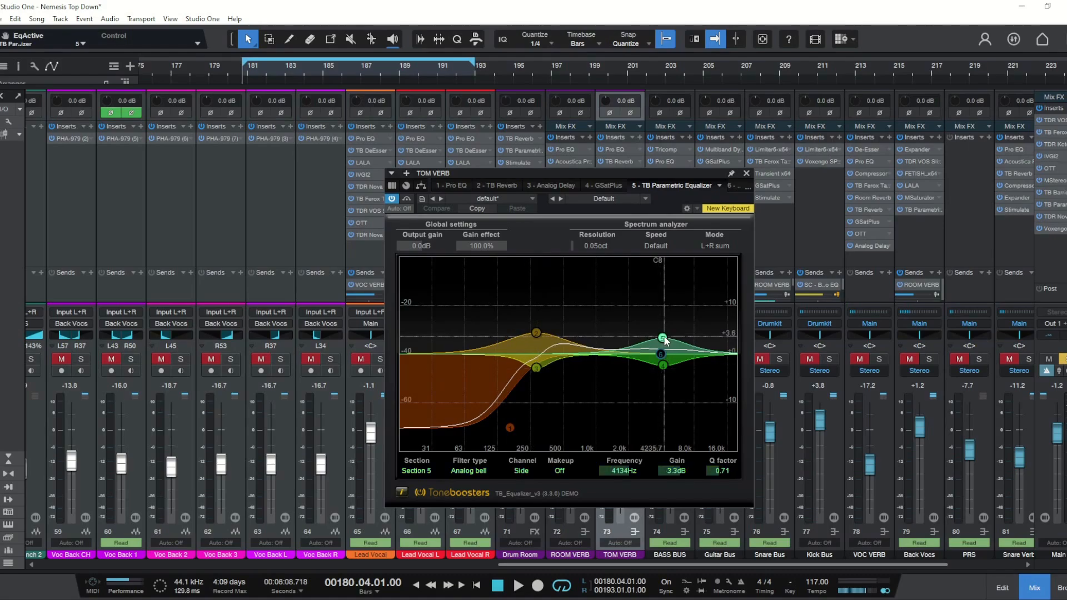
{"action": "left_click", "coordinate": [663, 365]}
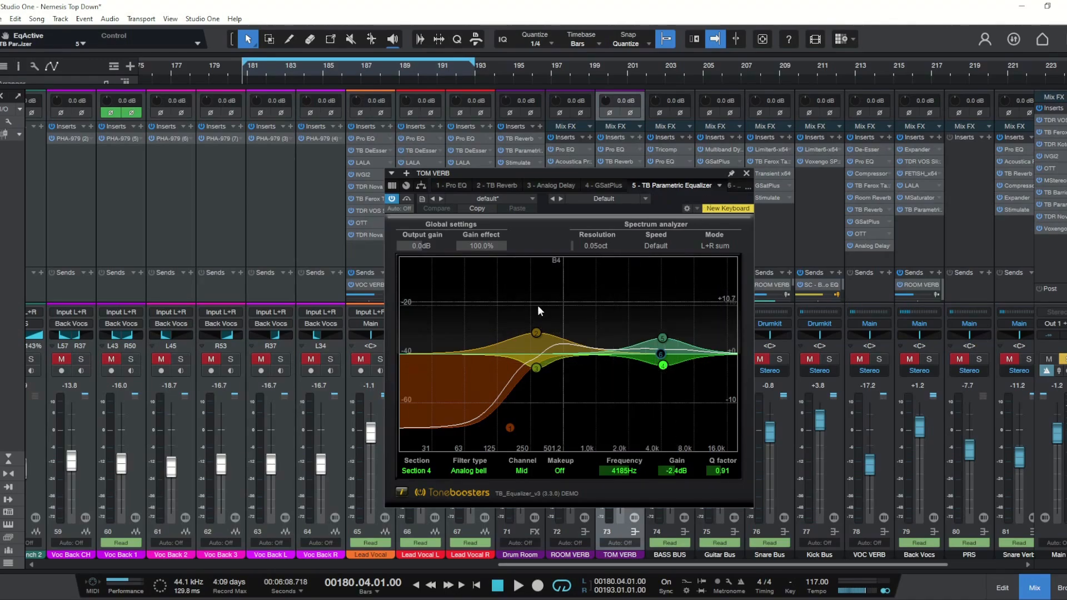
{"action": "left_click", "coordinate": [745, 174]}
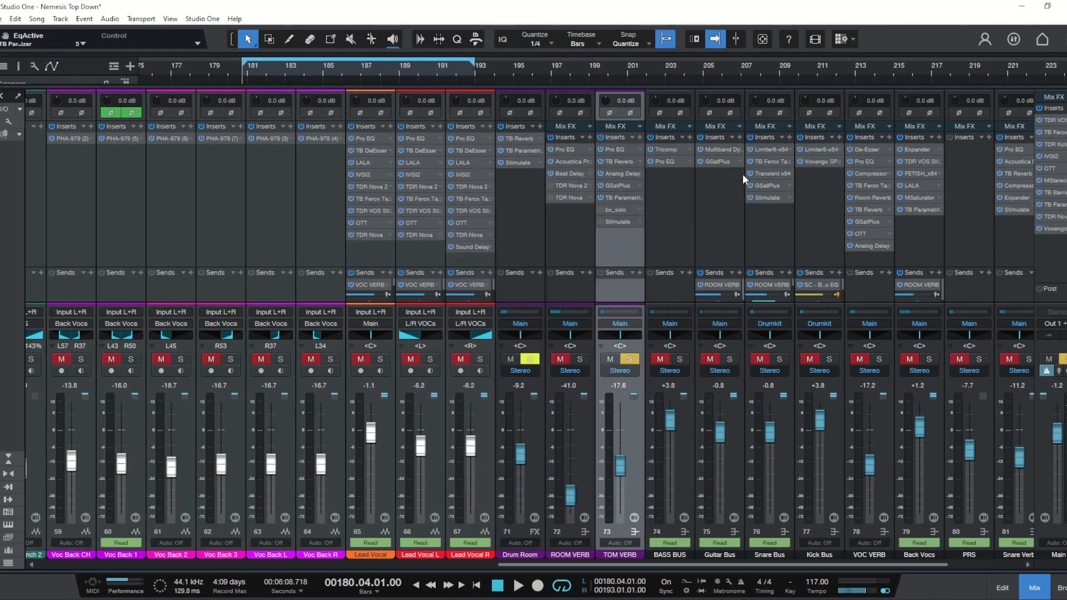
Step: Set the Stereo Width of the TOM VERB's bx_solo plugin to 150%
{"action": "left_click", "coordinate": [615, 209]}
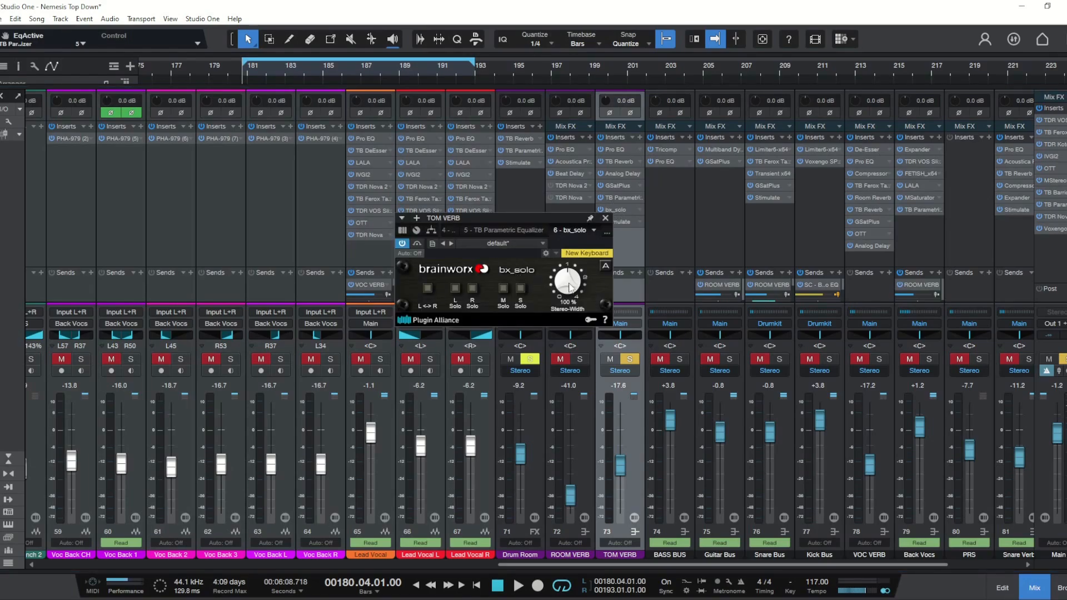
{"action": "left_click_drag", "start_coordinate": [571, 287], "coordinate": [574, 279]}
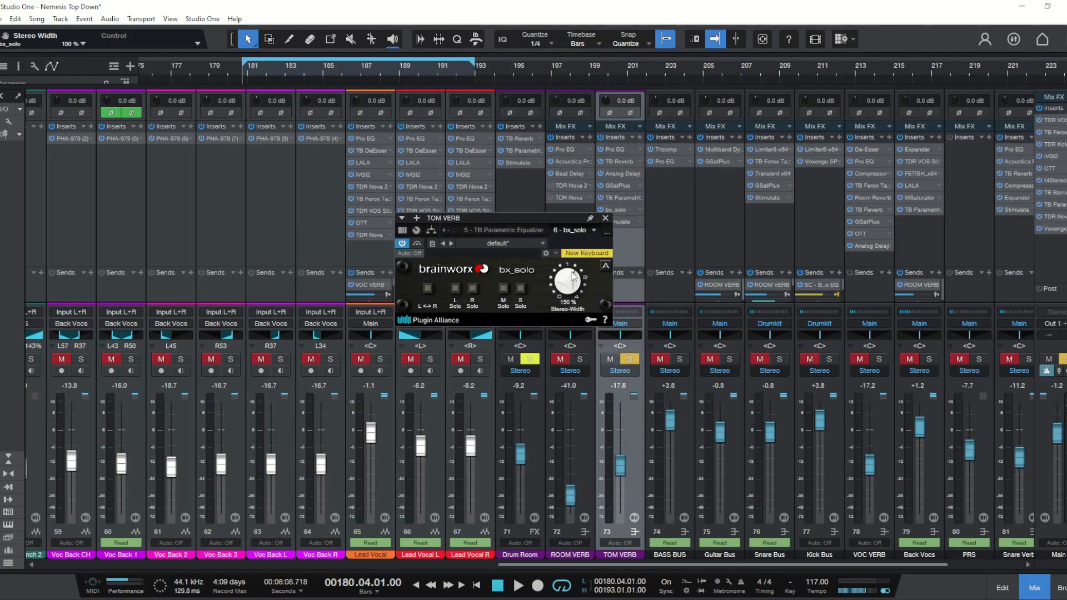
{"action": "left_click", "coordinate": [605, 218]}
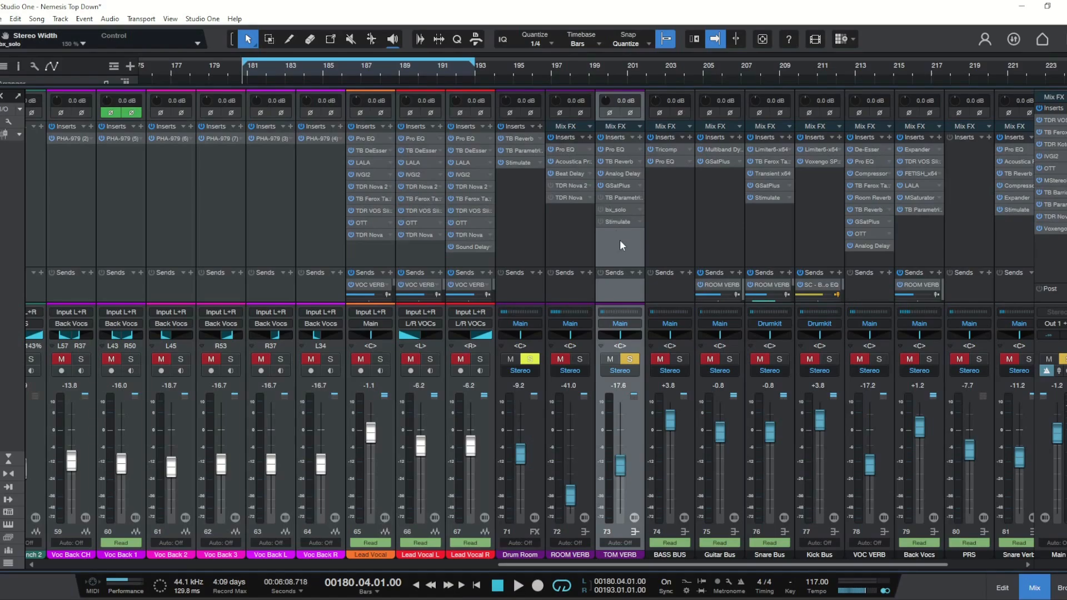
Step: Play the mix and deactivate the TOM VERB's TB Parametric Equalizer insert to compare
{"action": "key", "text": "space"}
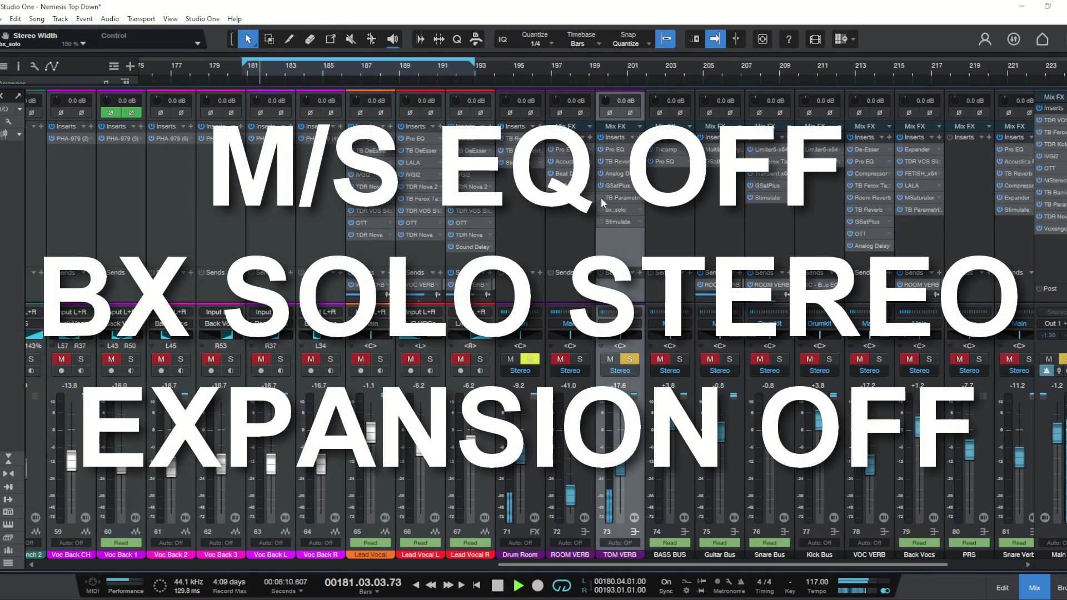
{"action": "left_click", "coordinate": [601, 197]}
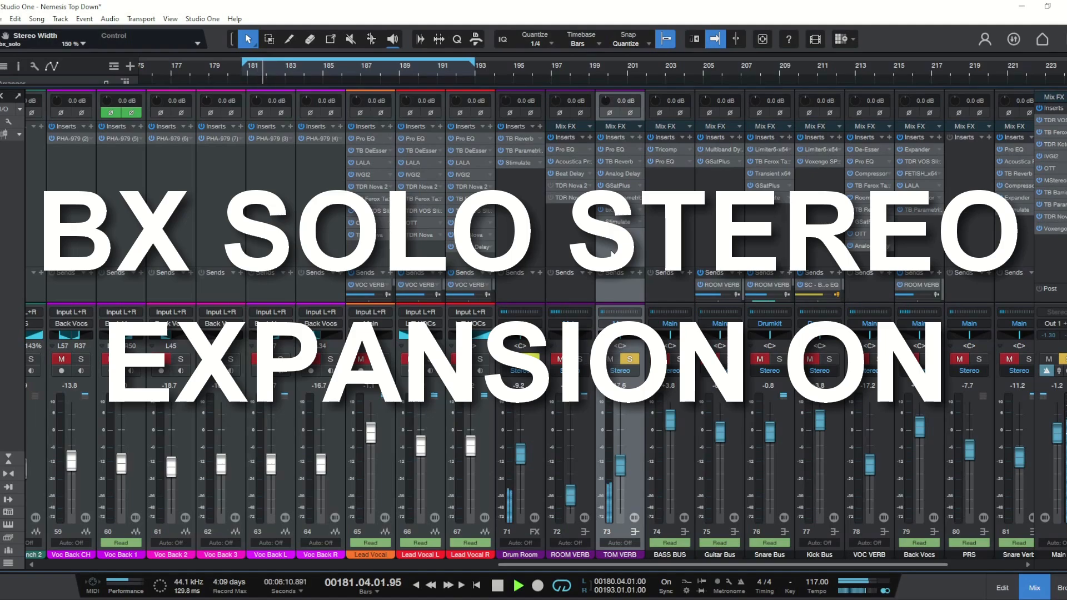
{"action": "key", "text": "space"}
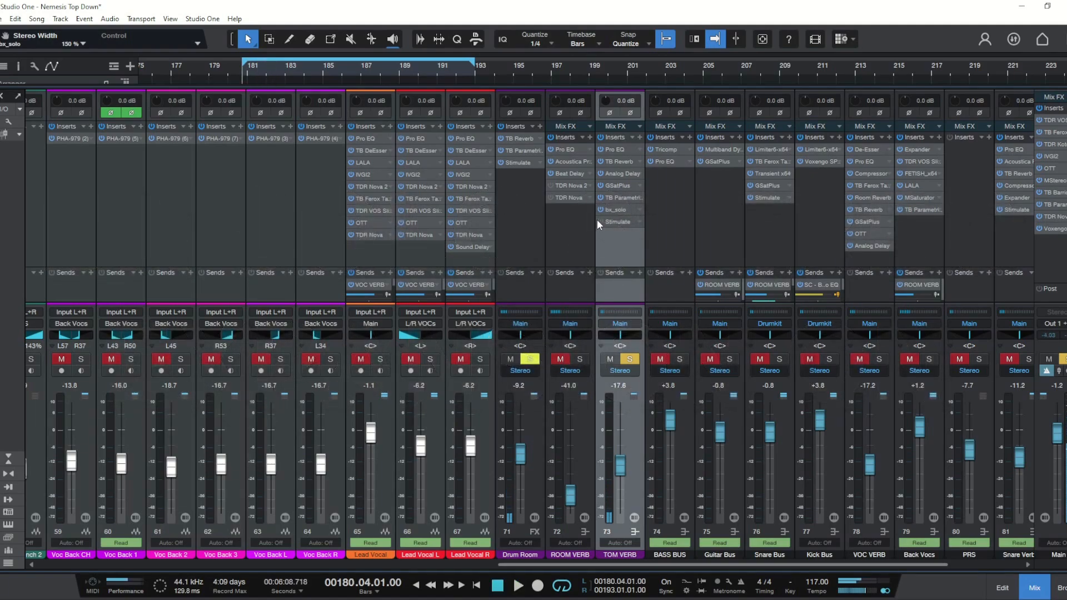
Step: Toggle the TOM VERB's Stimulate insert on and off repeatedly during playback to compare the exciter
{"action": "left_click", "coordinate": [601, 221]}
{"action": "key", "text": "space"}
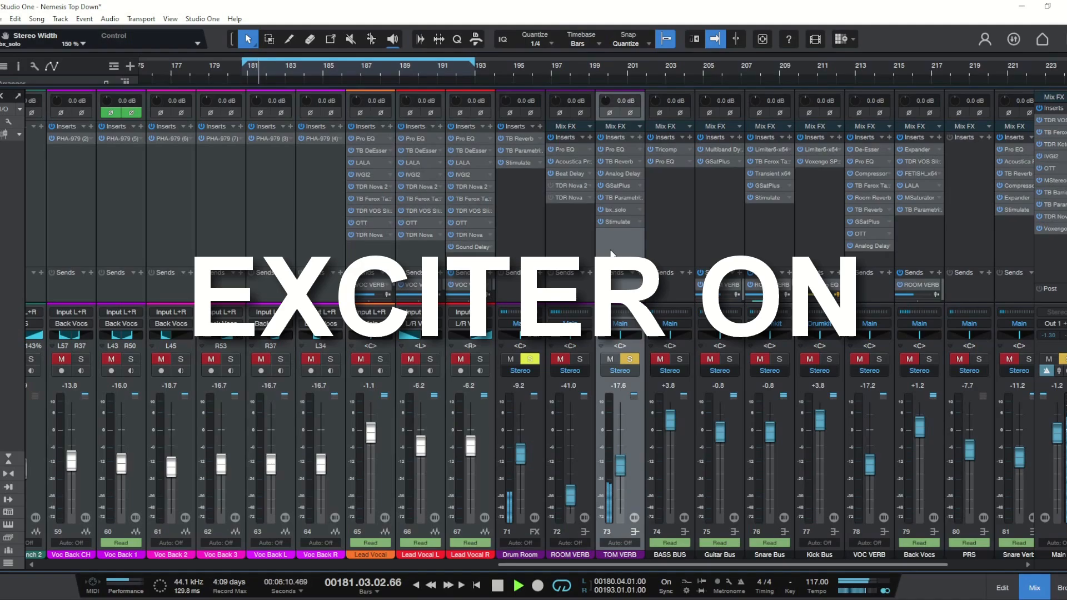
{"action": "key", "text": "space"}
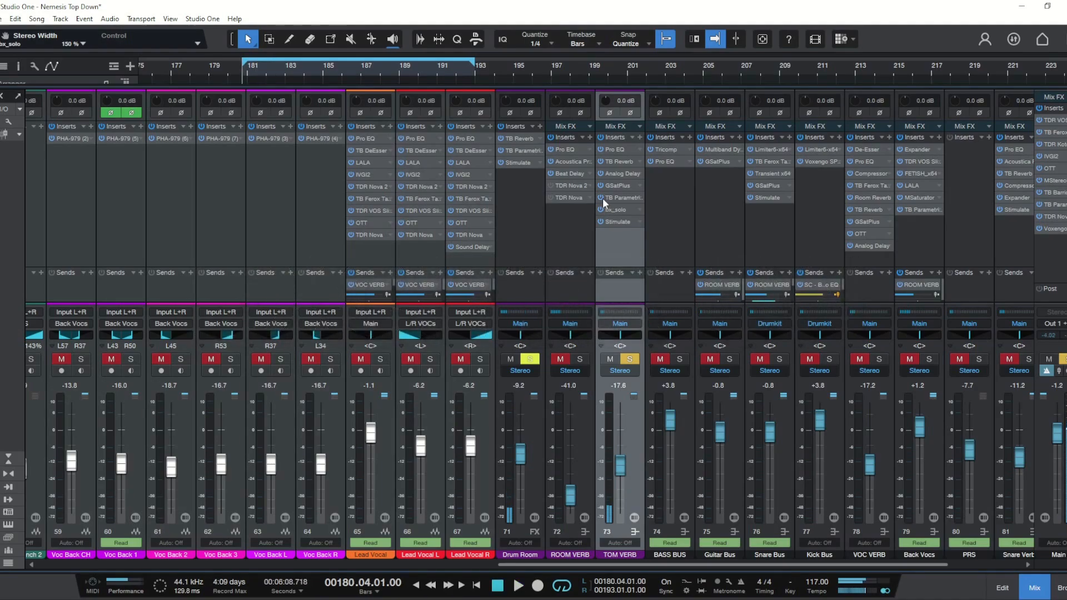
{"action": "left_click", "coordinate": [601, 221]}
{"action": "key", "text": "space"}
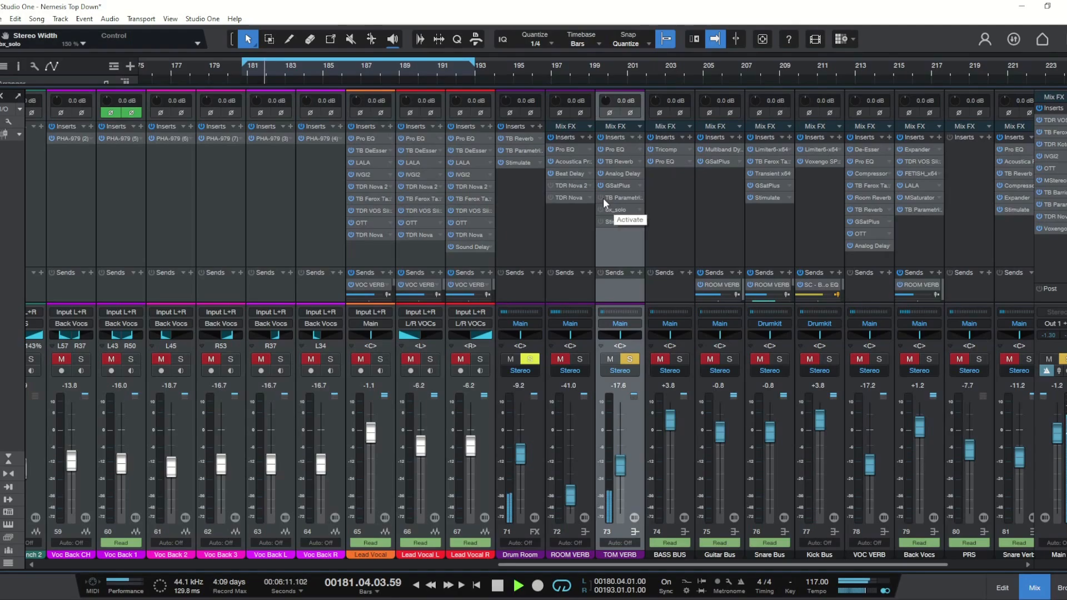
{"action": "key", "text": "space"}
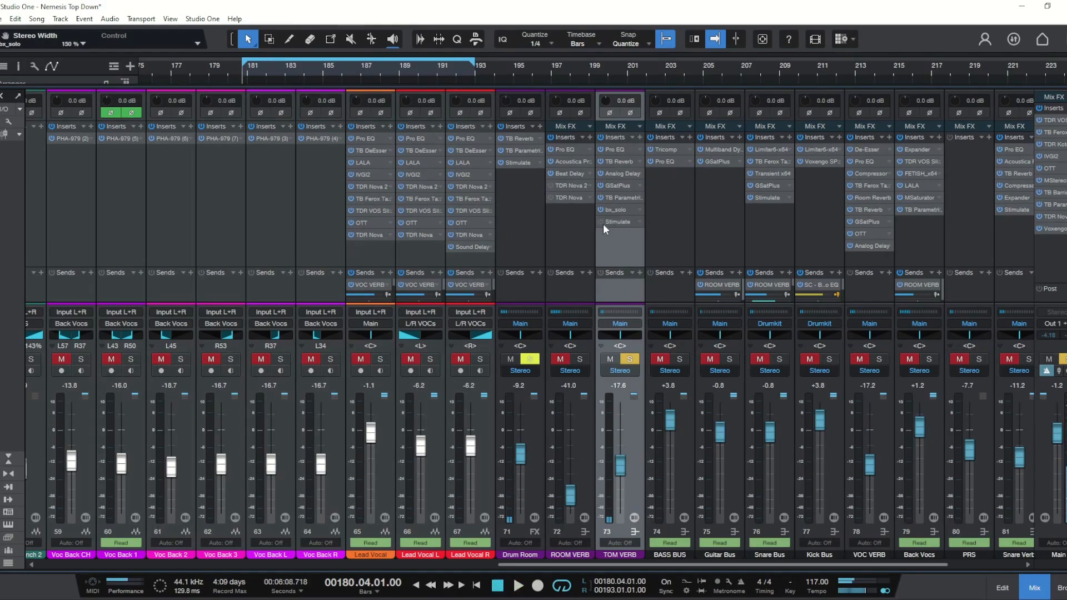
{"action": "left_click", "coordinate": [601, 221]}
{"action": "key", "text": "space"}
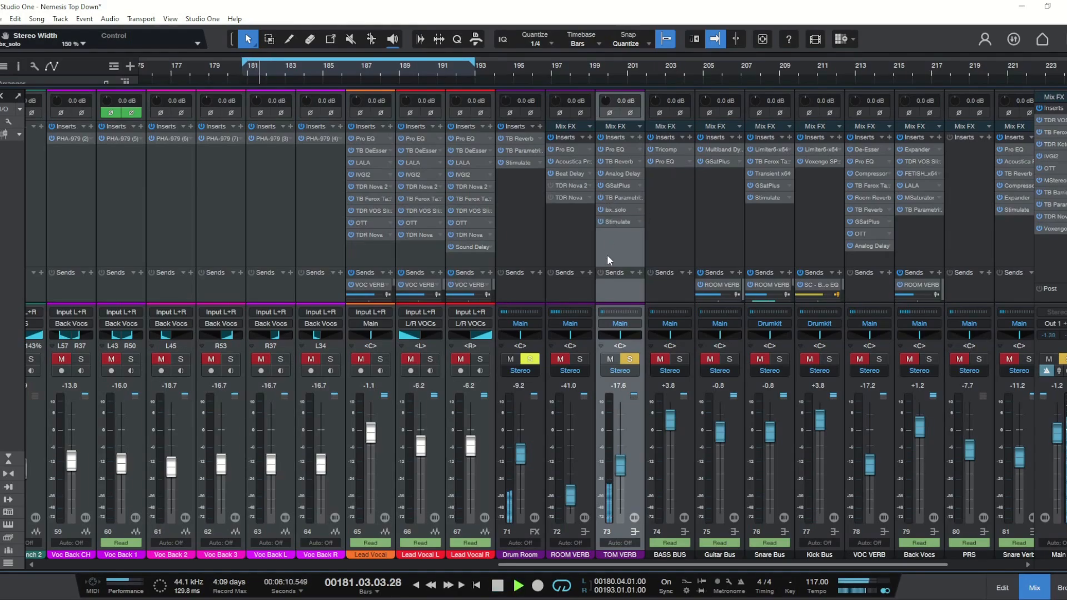
Step: Unsolo the TOM VERB channel and play the full mix
{"action": "key", "text": "space"}
{"action": "left_click", "coordinate": [629, 359]}
{"action": "scroll", "coordinate": [582, 194], "scroll_direction": "right", "scroll_amount": 1}
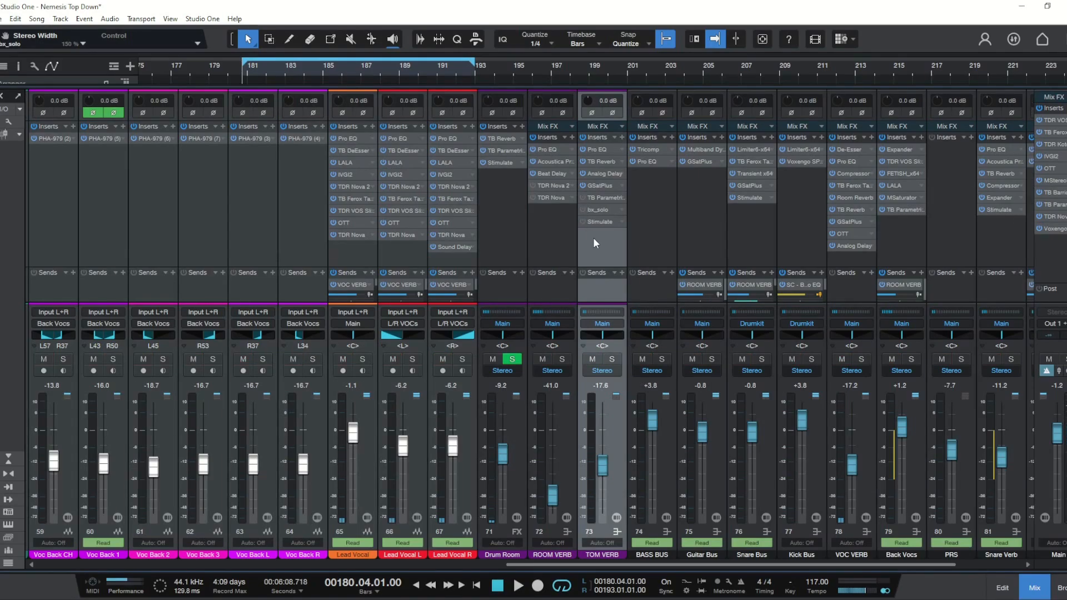
{"action": "key", "text": "space"}
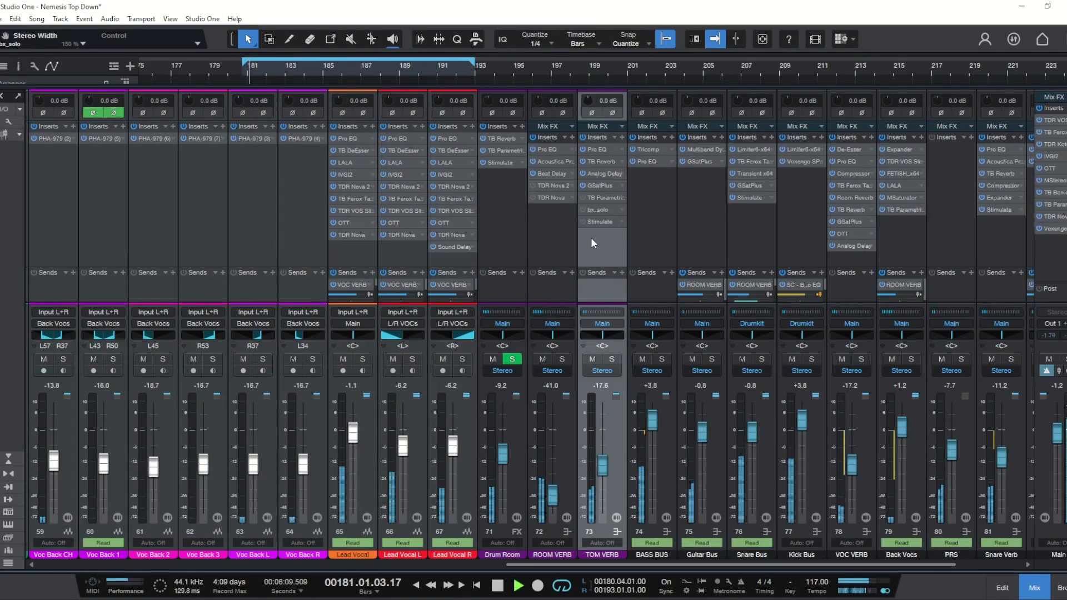
{"action": "key", "text": "space"}
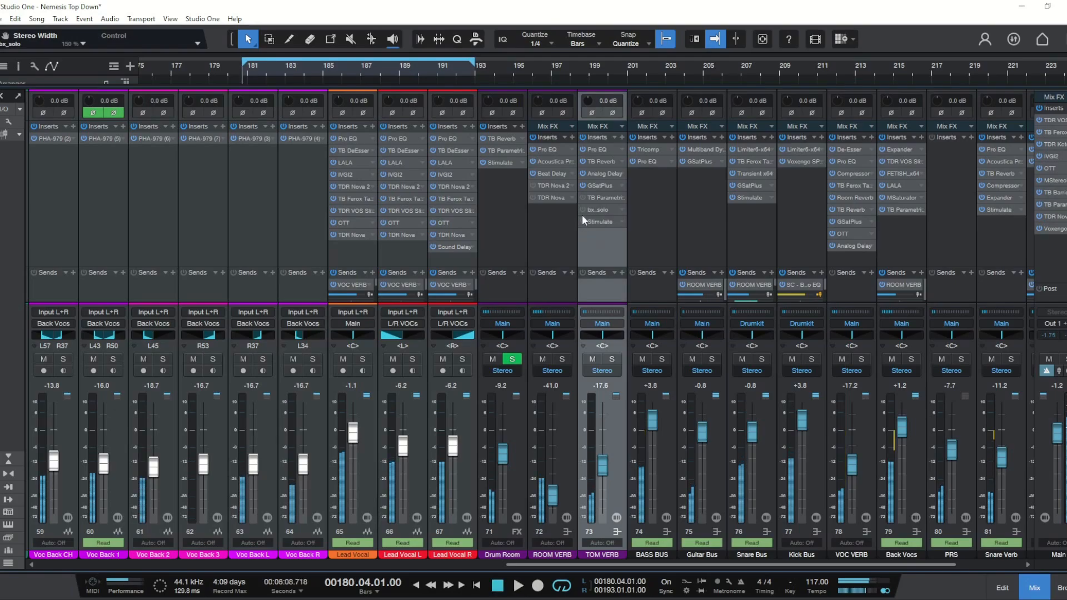
Step: Toggle the TOM VERB's bx_solo and Stimulate inserts and play the mix to compare
{"action": "left_click", "coordinate": [582, 208]}
{"action": "left_click", "coordinate": [582, 222]}
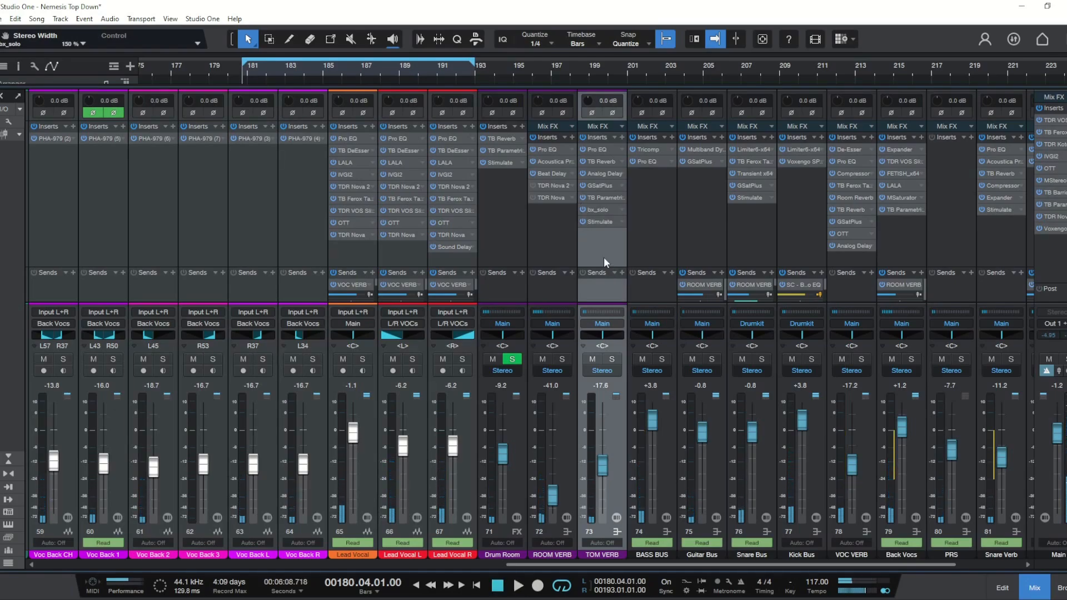
{"action": "key", "text": "space"}
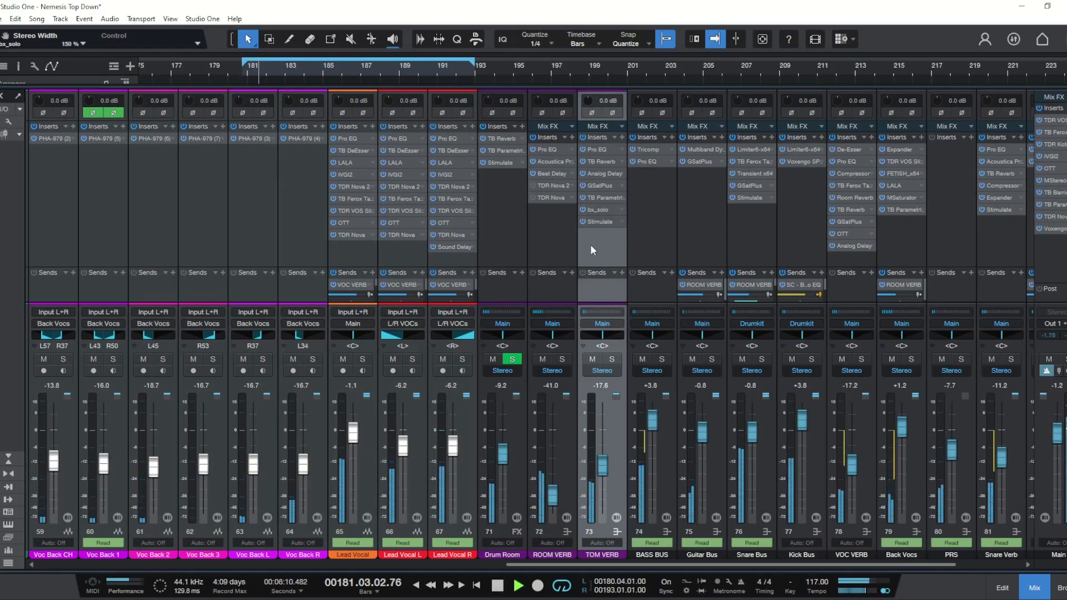
{"action": "key", "text": "space"}
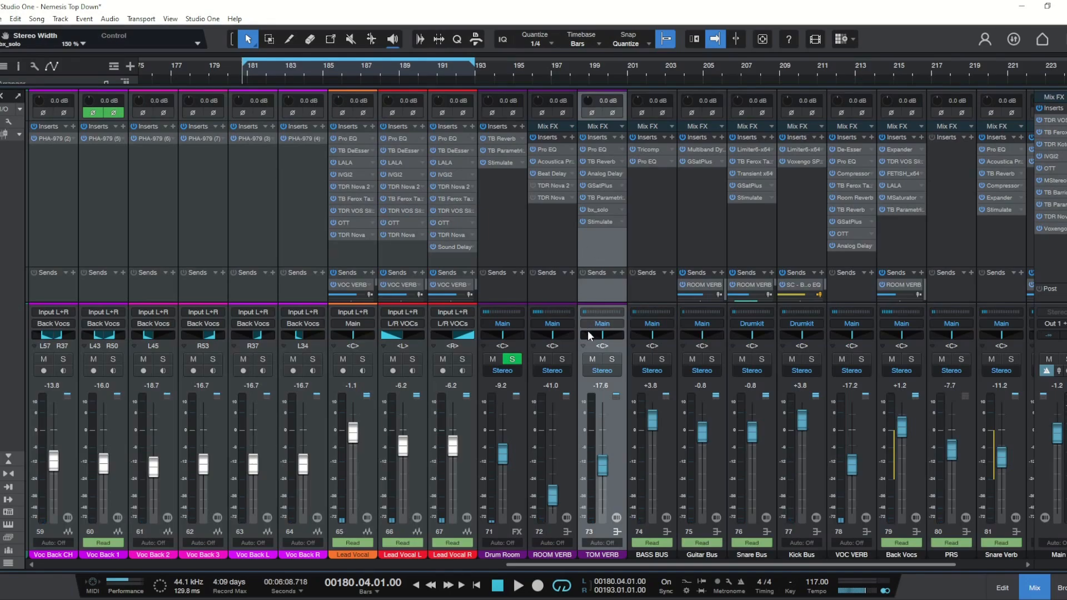
Step: Solo the ROOM VERB channel and play the mix briefly
{"action": "left_click", "coordinate": [563, 358]}
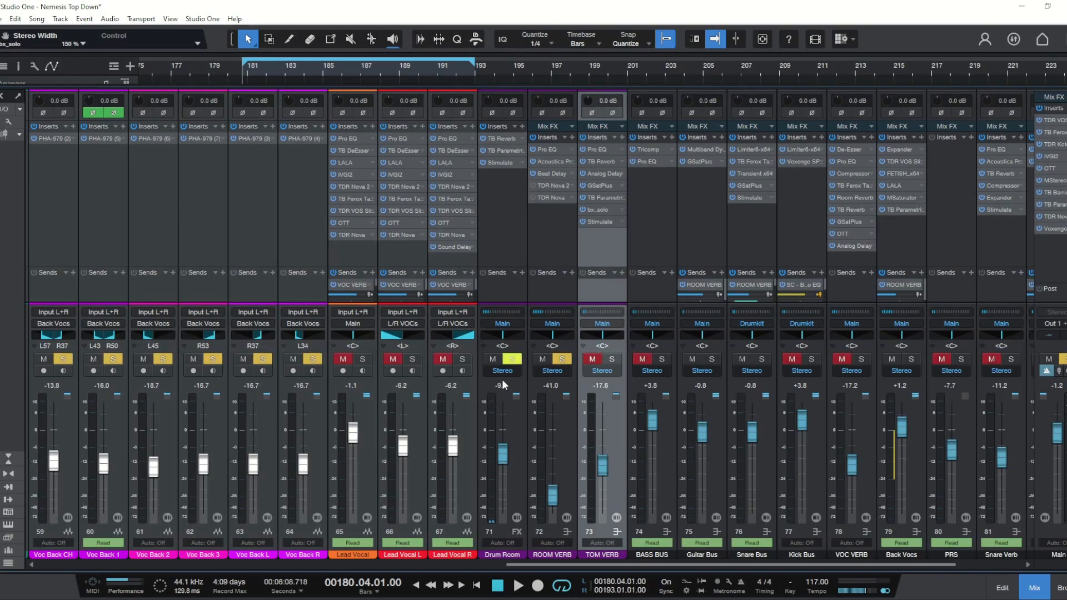
{"action": "key", "text": "space"}
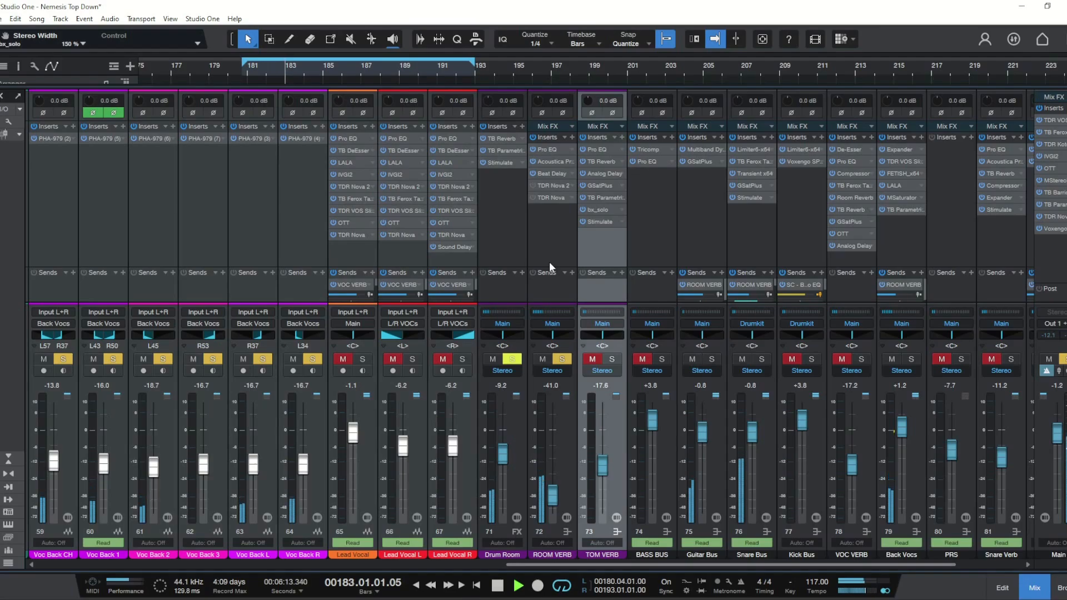
{"action": "key", "text": "space"}
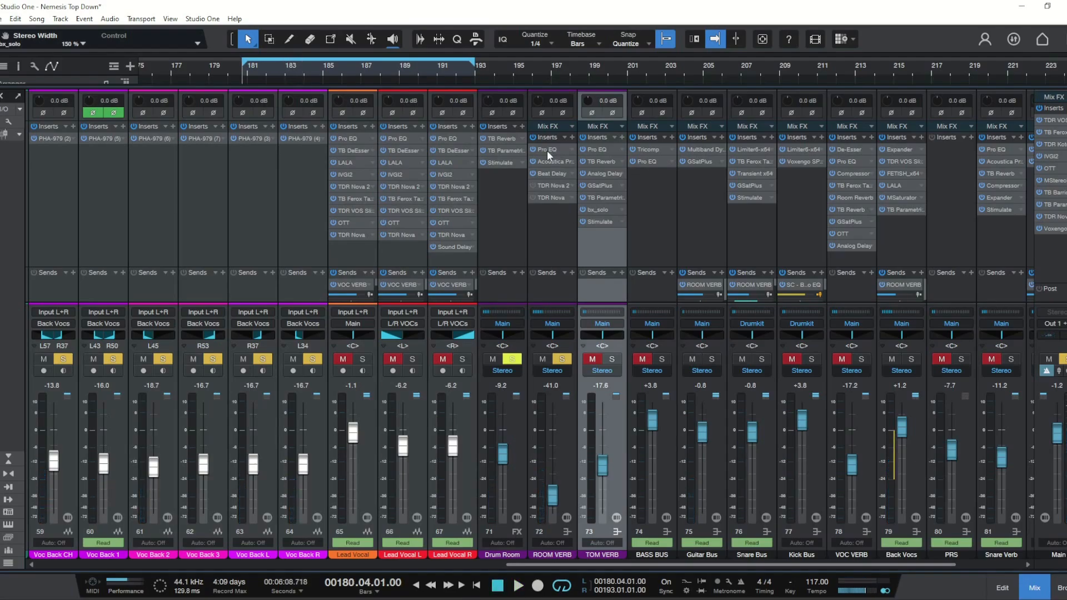
Step: Open and inspect each ROOM VERB insert in turn: Pro EQ, Acoustica Pro Studio Reverb, Beat Delay and TDR Nova
{"action": "left_click", "coordinate": [547, 150]}
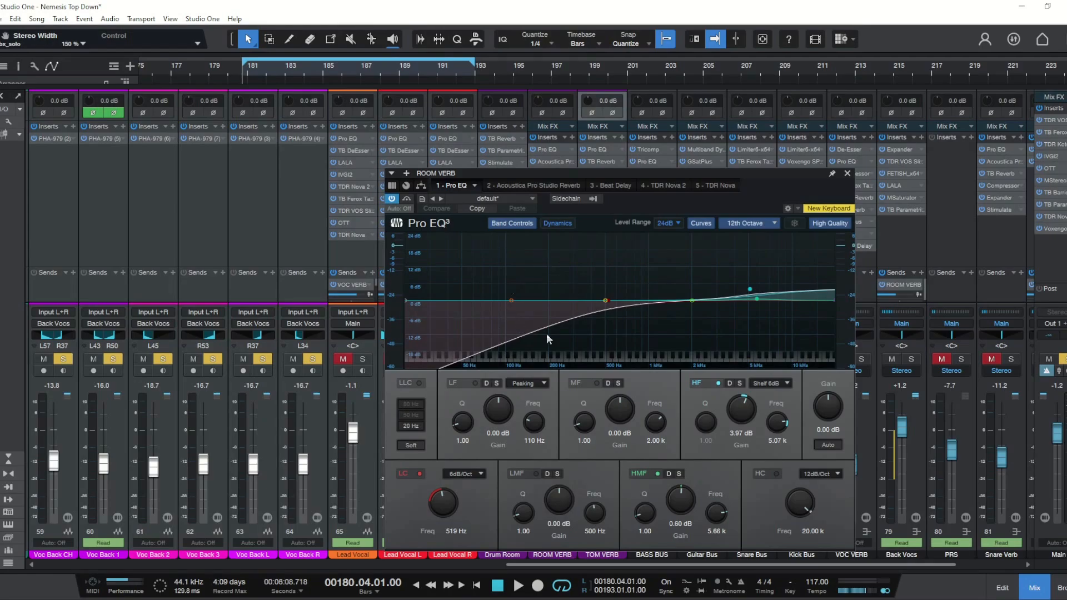
{"action": "left_click", "coordinate": [848, 174]}
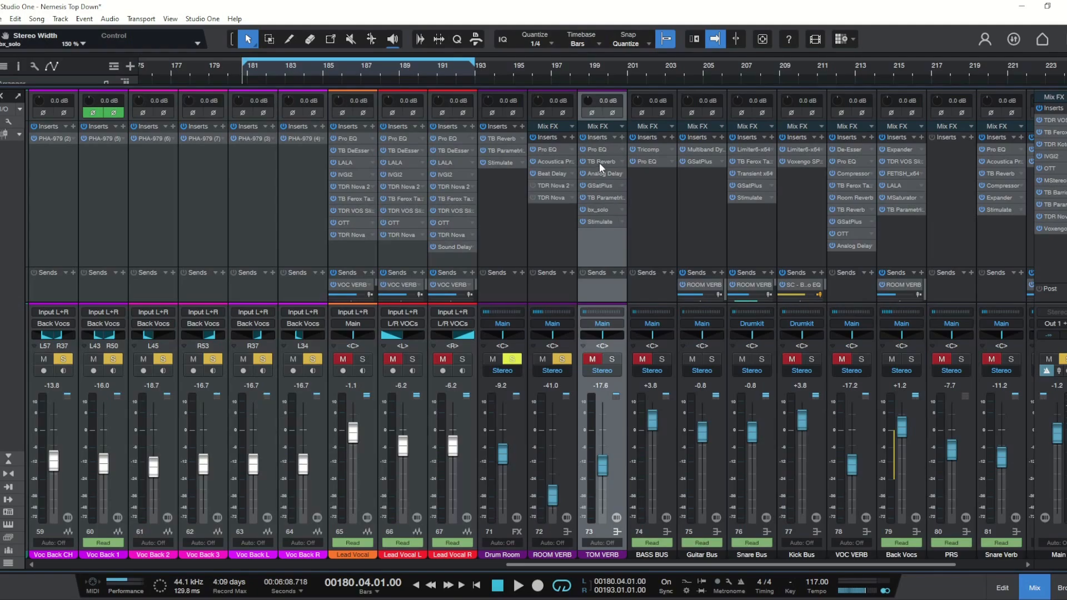
{"action": "double_click", "coordinate": [551, 161]}
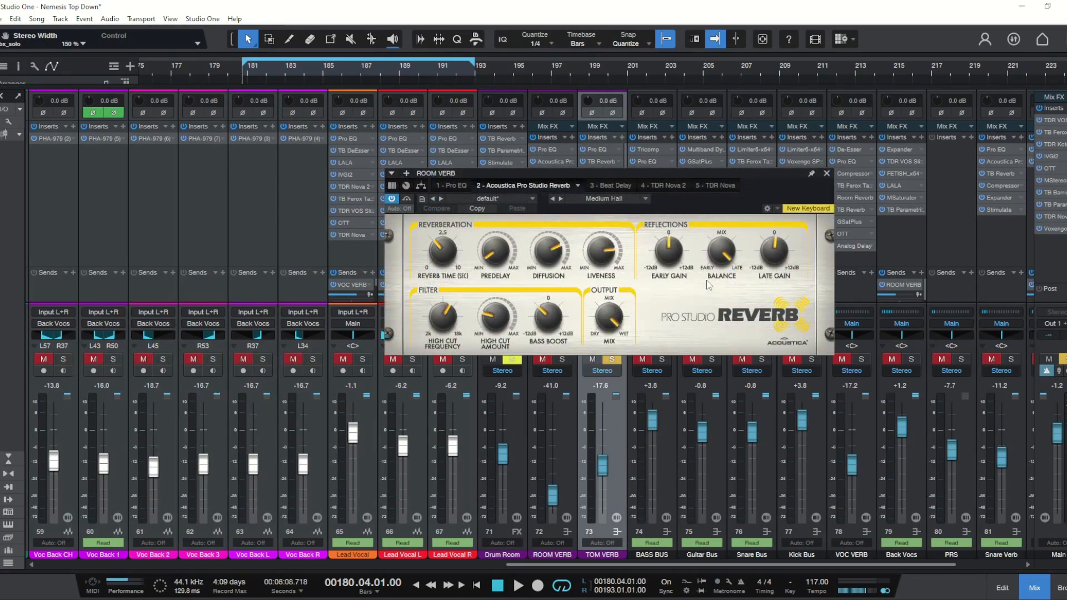
{"action": "left_click", "coordinate": [827, 174]}
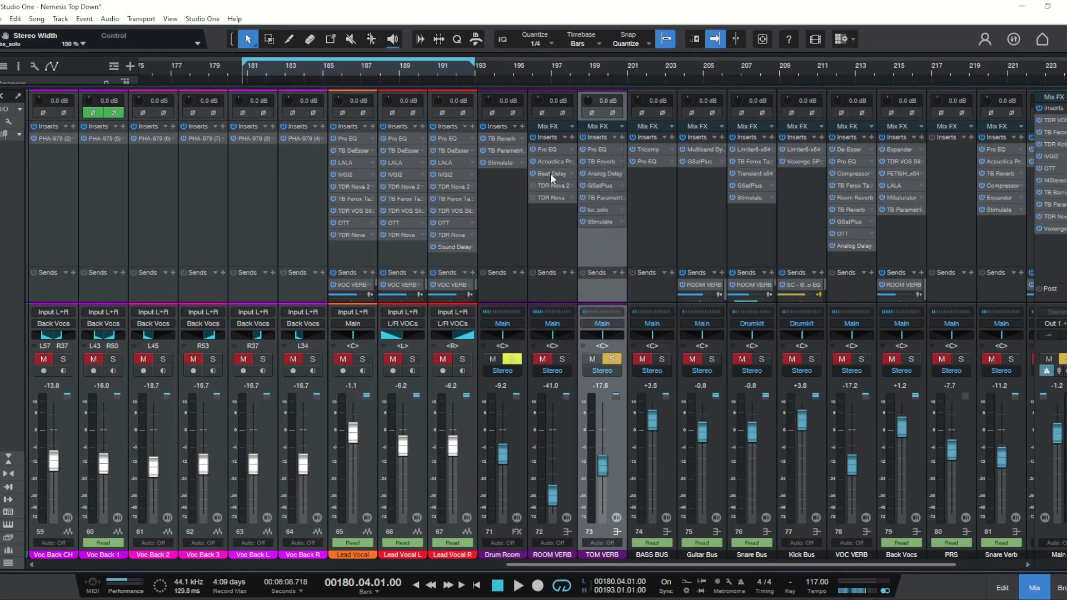
{"action": "left_click", "coordinate": [549, 173]}
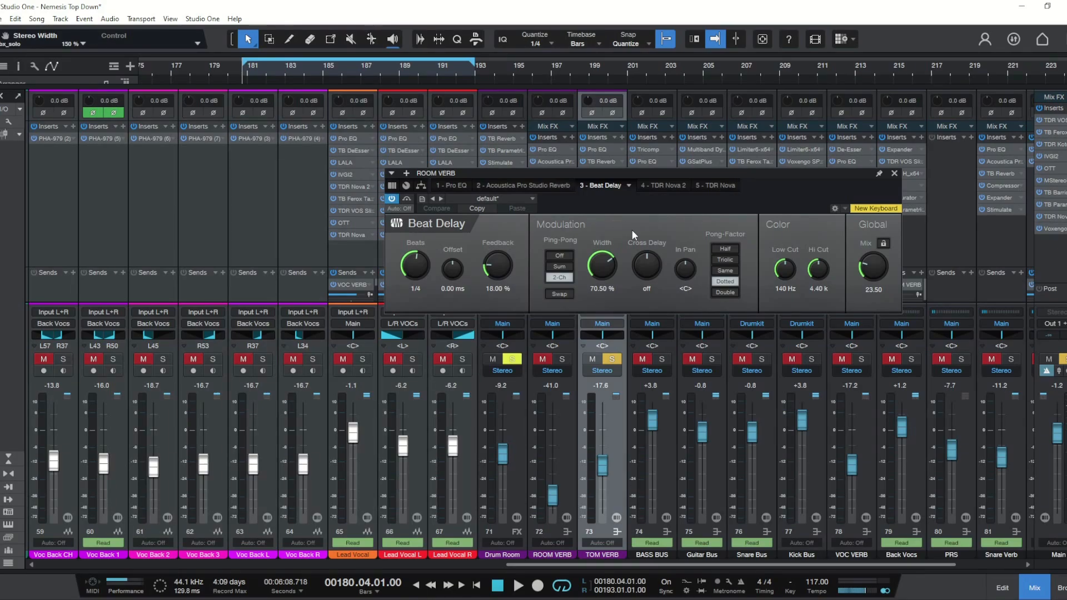
{"action": "left_click", "coordinate": [894, 173]}
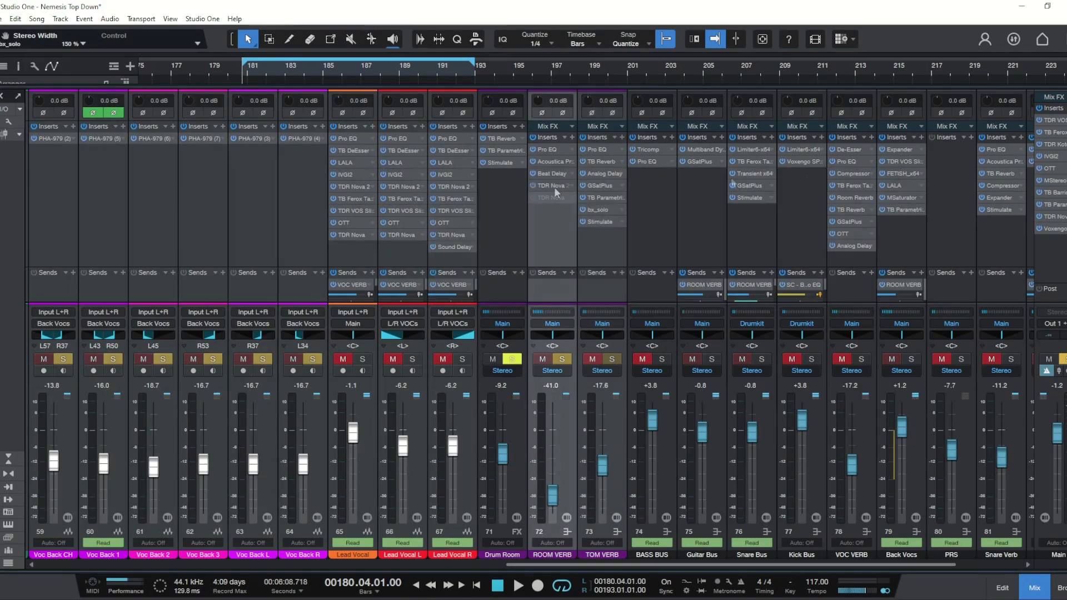
{"action": "left_click", "coordinate": [554, 187]}
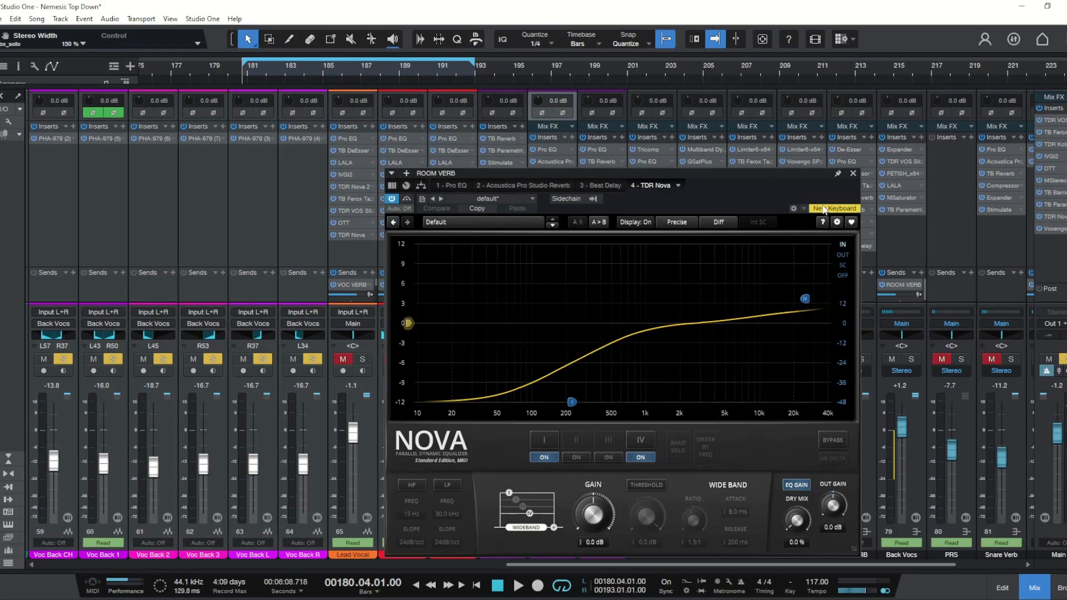
{"action": "left_click", "coordinate": [854, 175]}
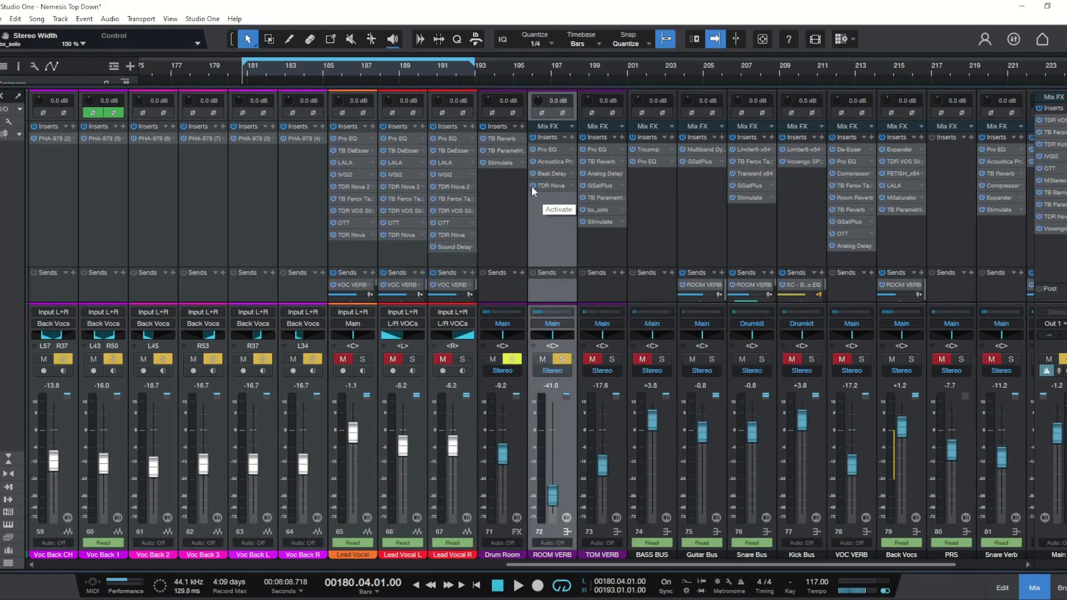
Step: Toggle the ROOM VERB's TDR Nova insert on and off during playback to compare the mid/side EQ, then reopen it
{"action": "key", "text": "space"}
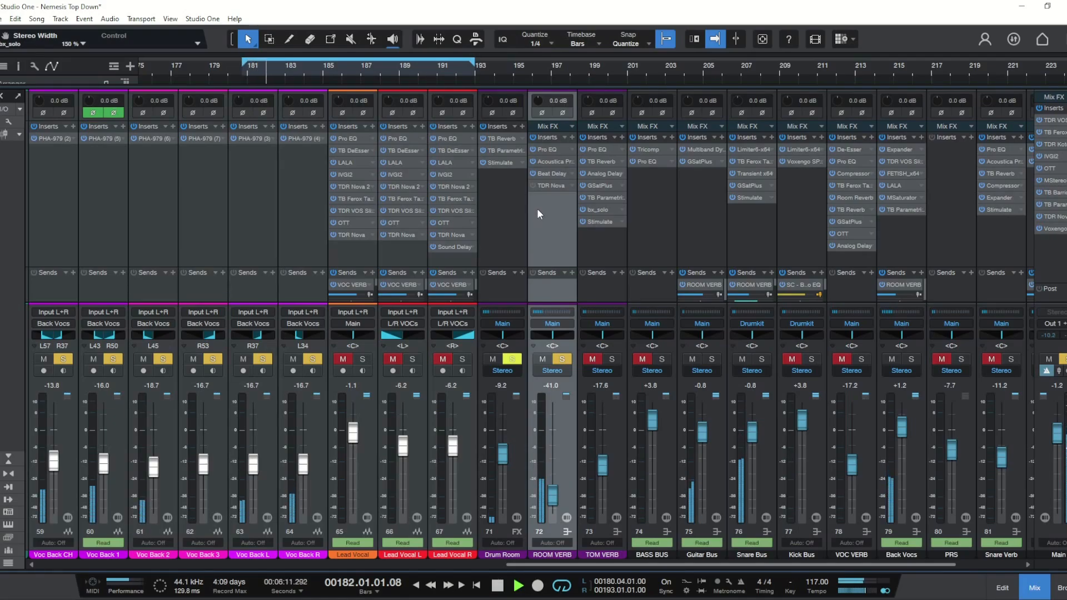
{"action": "left_click", "coordinate": [531, 186]}
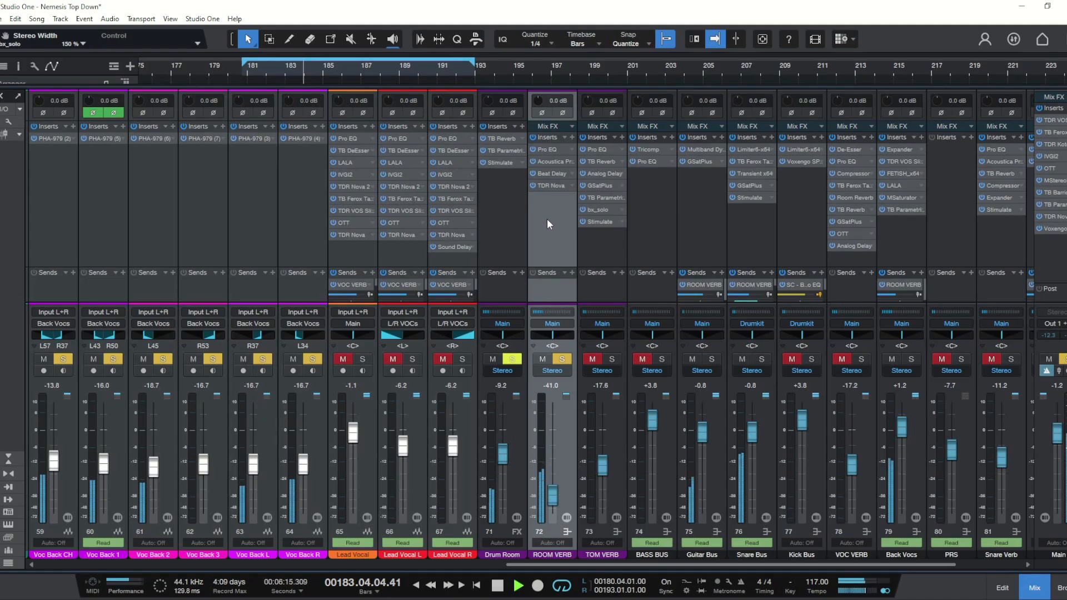
{"action": "key", "text": "space"}
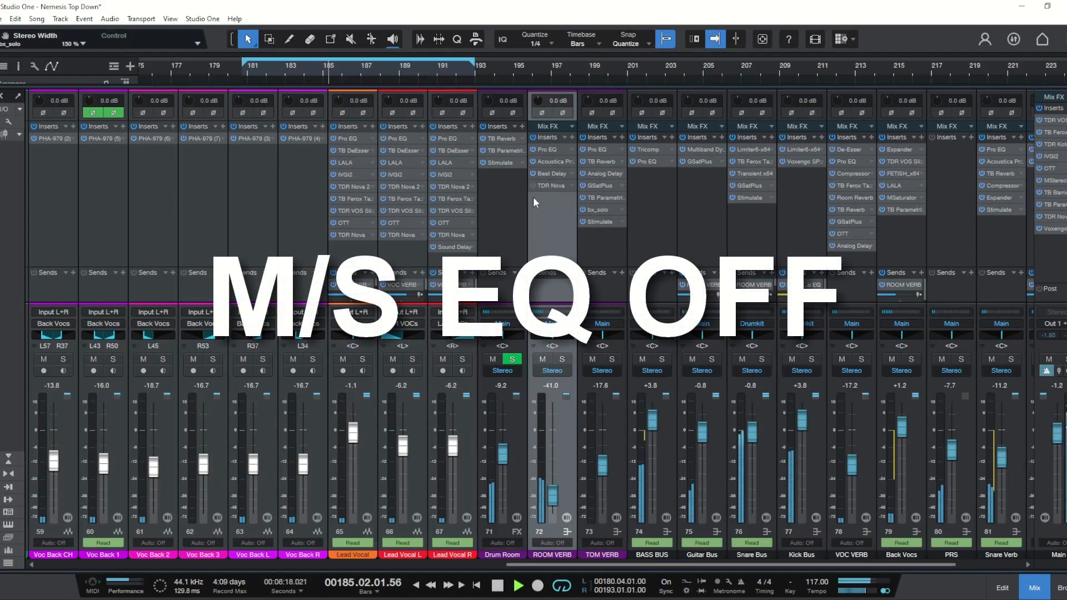
{"action": "left_click", "coordinate": [534, 187]}
{"action": "left_click", "coordinate": [533, 186]}
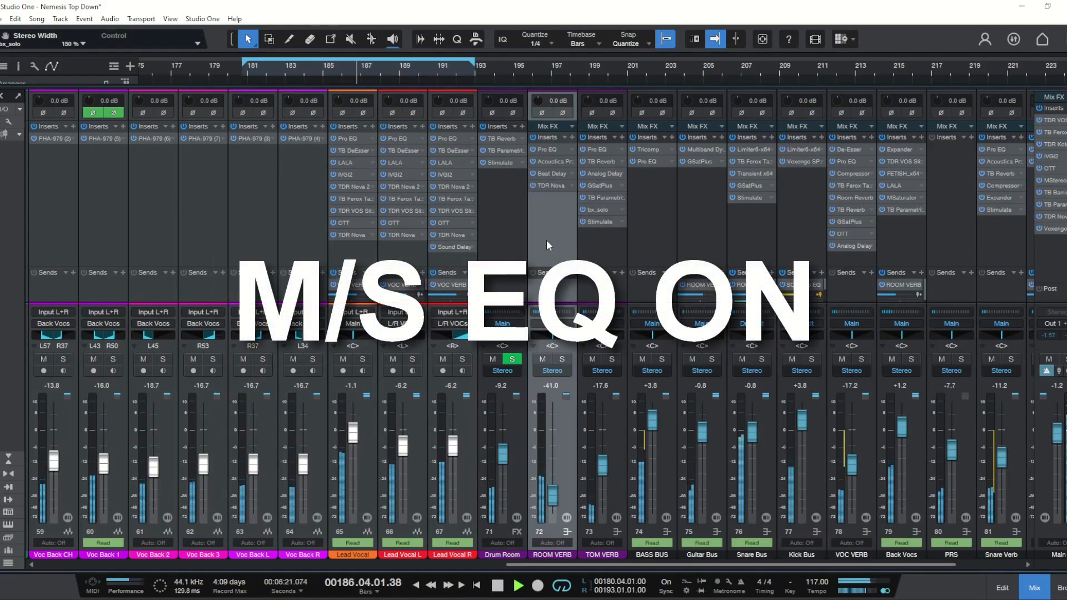
{"action": "left_click", "coordinate": [532, 182]}
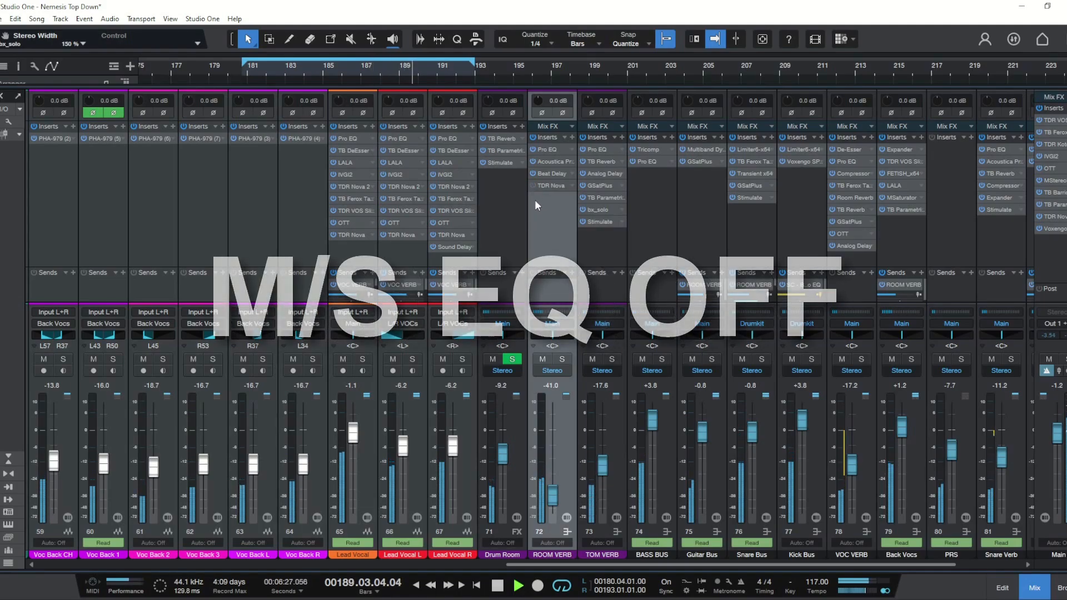
{"action": "left_click", "coordinate": [532, 186]}
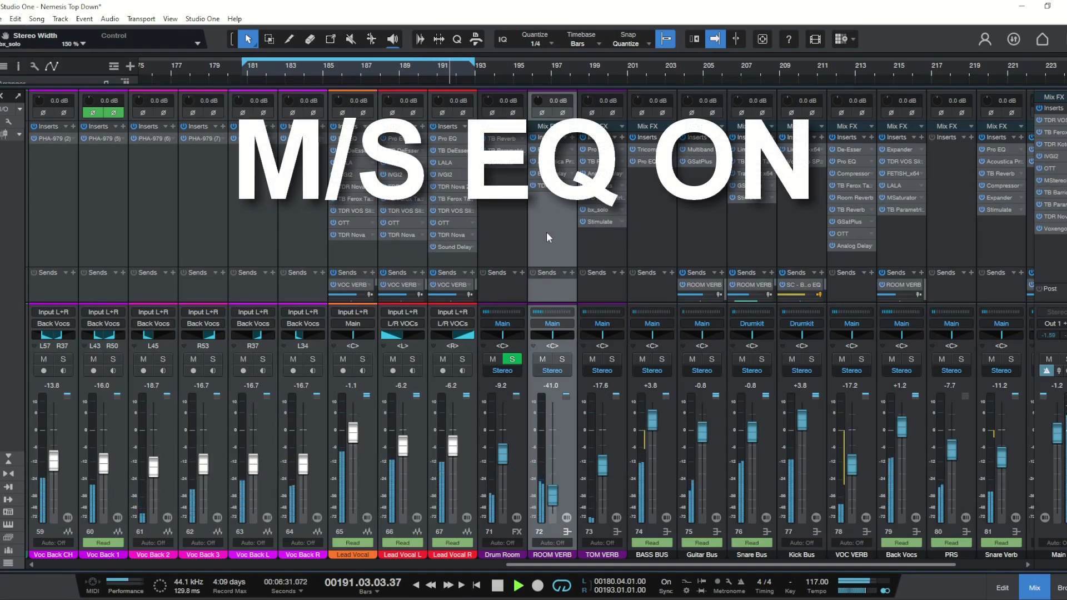
{"action": "key", "text": "space"}
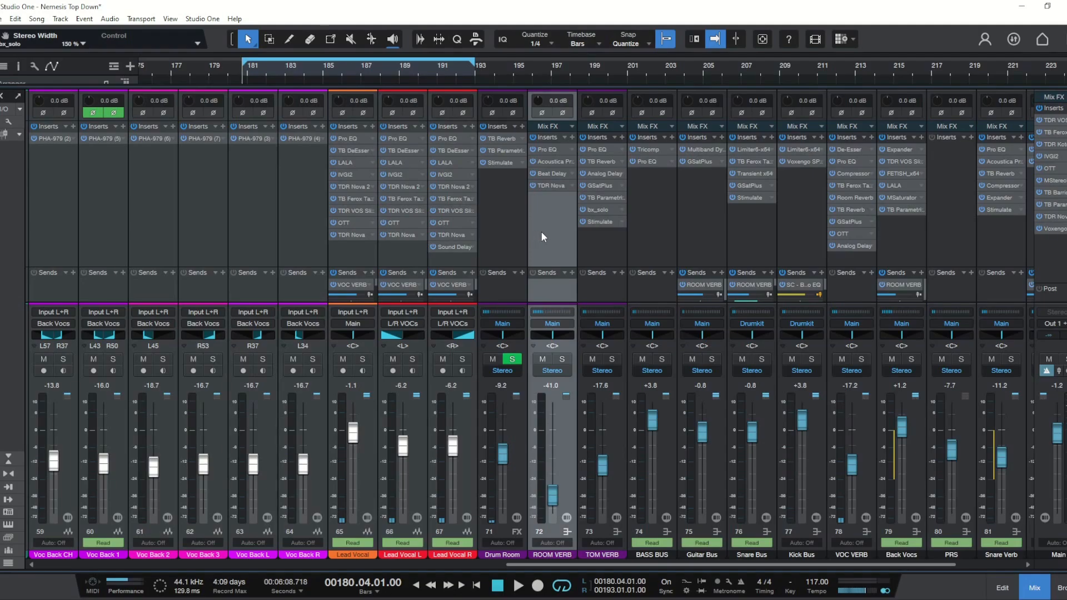
{"action": "left_click", "coordinate": [545, 186]}
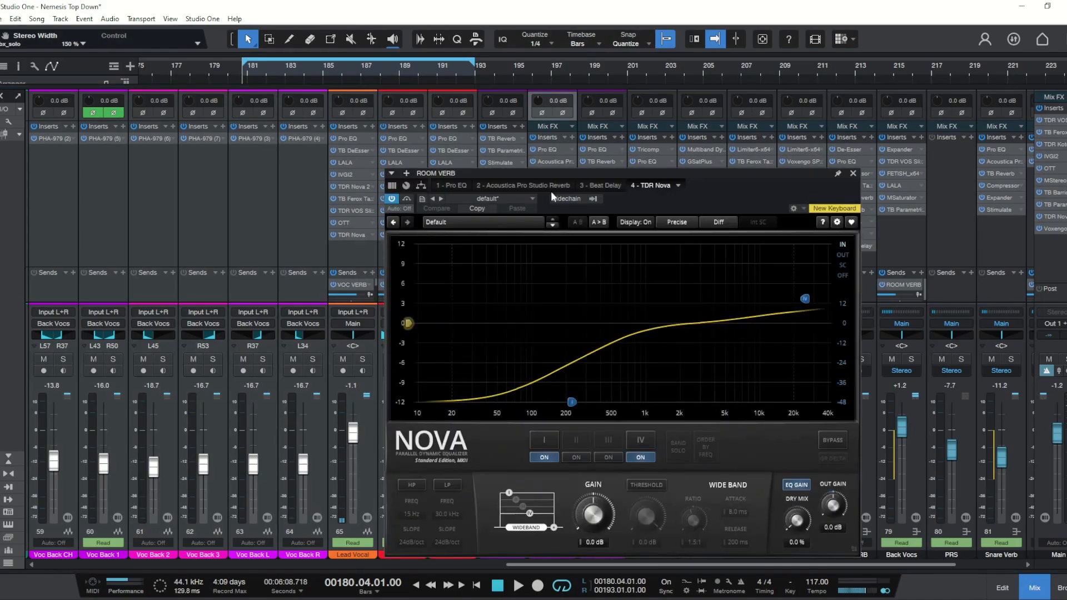
{"action": "left_click", "coordinate": [854, 177]}
Step: Enable Mid Mute in the Piano channel's MSED 3 insert
{"action": "left_click_drag", "start_coordinate": [551, 566], "coordinate": [172, 585]}
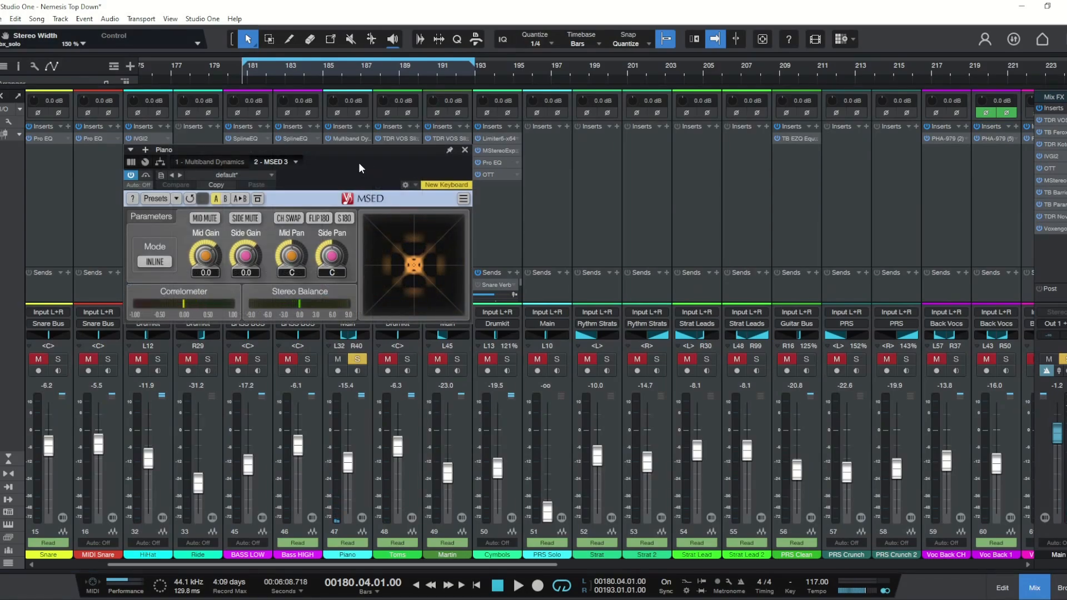
{"action": "left_click_drag", "start_coordinate": [360, 165], "coordinate": [383, 161]}
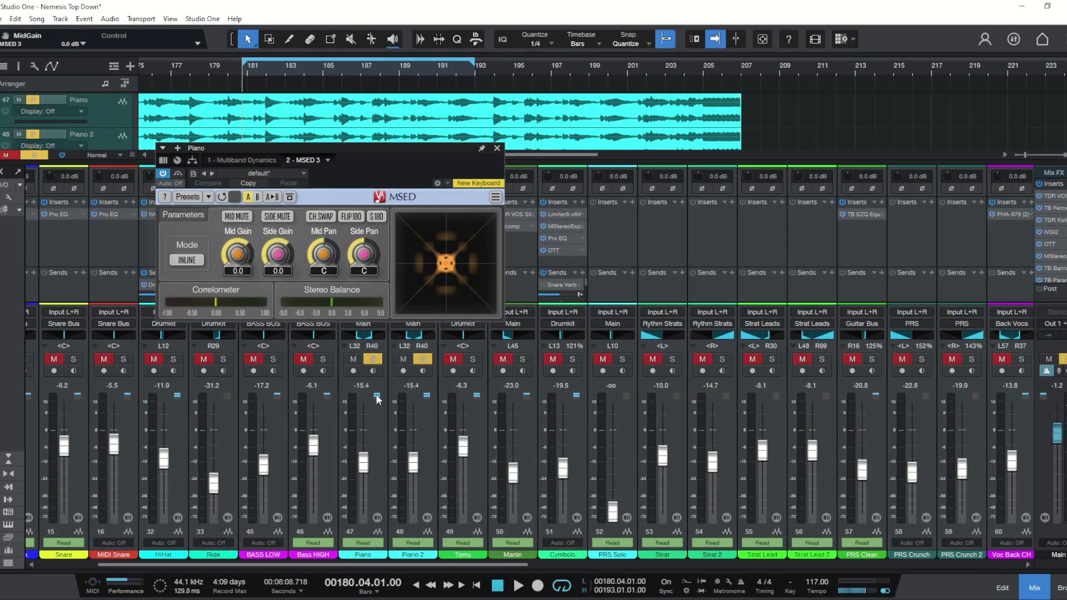
{"action": "left_click", "coordinate": [245, 217]}
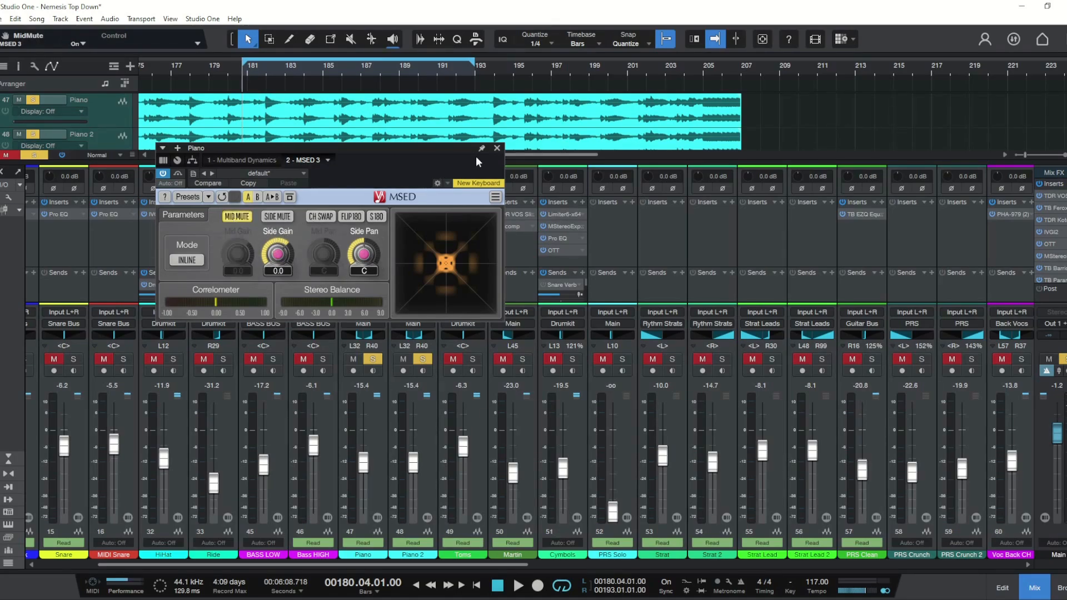
{"action": "left_click", "coordinate": [497, 147]}
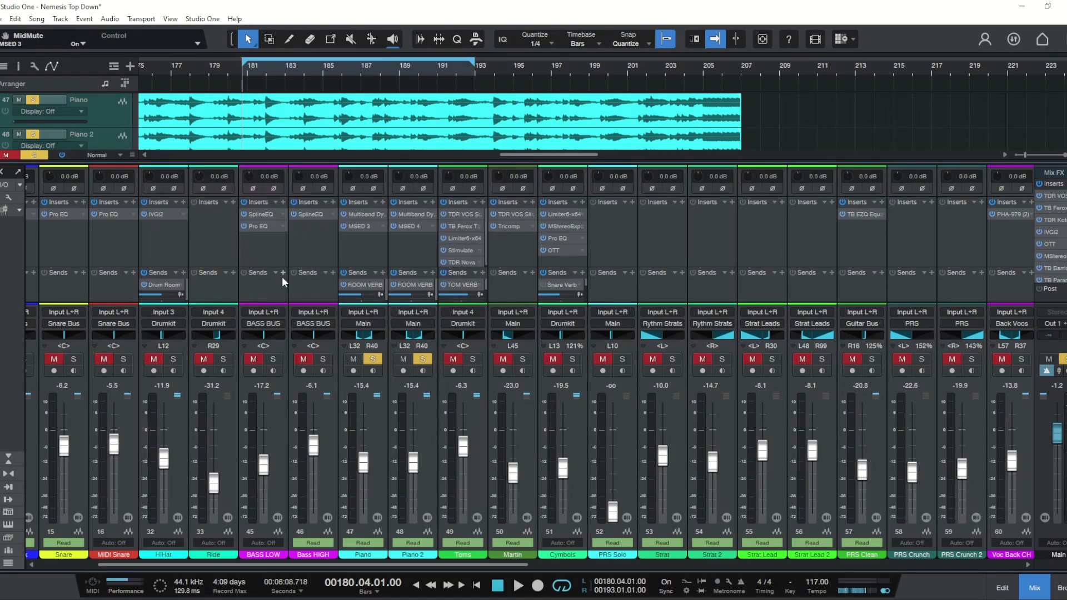
Step: Enable Side Mute in the Piano 2 channel's MSED 4 insert
{"action": "left_click", "coordinate": [399, 224]}
{"action": "left_click", "coordinate": [280, 217]}
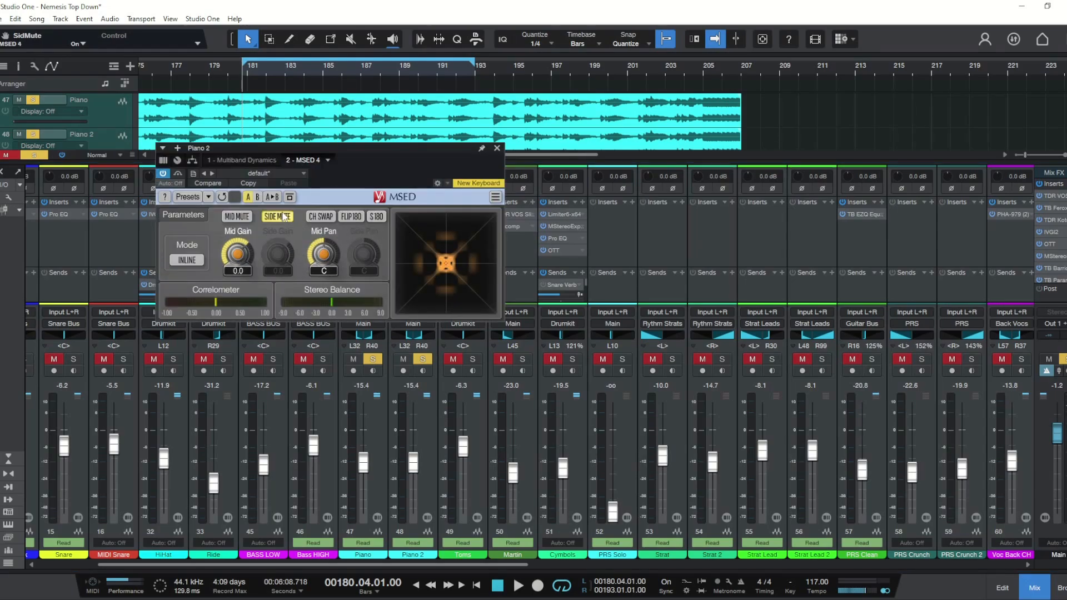
{"action": "left_click", "coordinate": [497, 148]}
Step: Lower the Piano and Piano 2 faders to -20.1 dB
{"action": "left_click", "coordinate": [418, 477]}
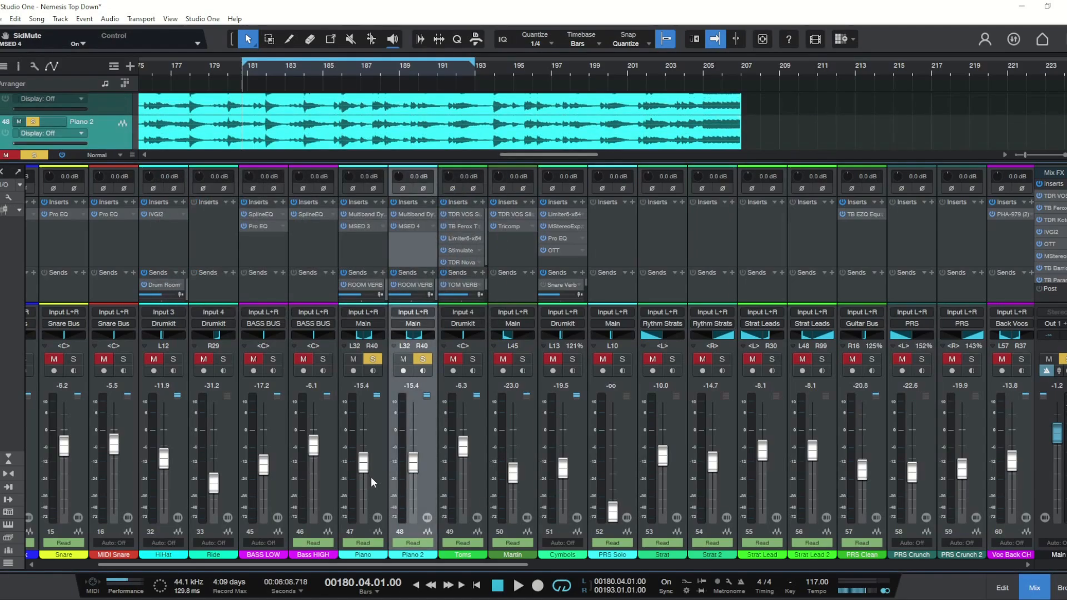
{"action": "left_click", "coordinate": [375, 475], "text": "shift"}
{"action": "left_click_drag", "start_coordinate": [368, 465], "coordinate": [366, 471]}
Step: Open the Piano's MSED 3 insert and play the mix to hear the muted mid signal
{"action": "left_click", "coordinate": [313, 228]}
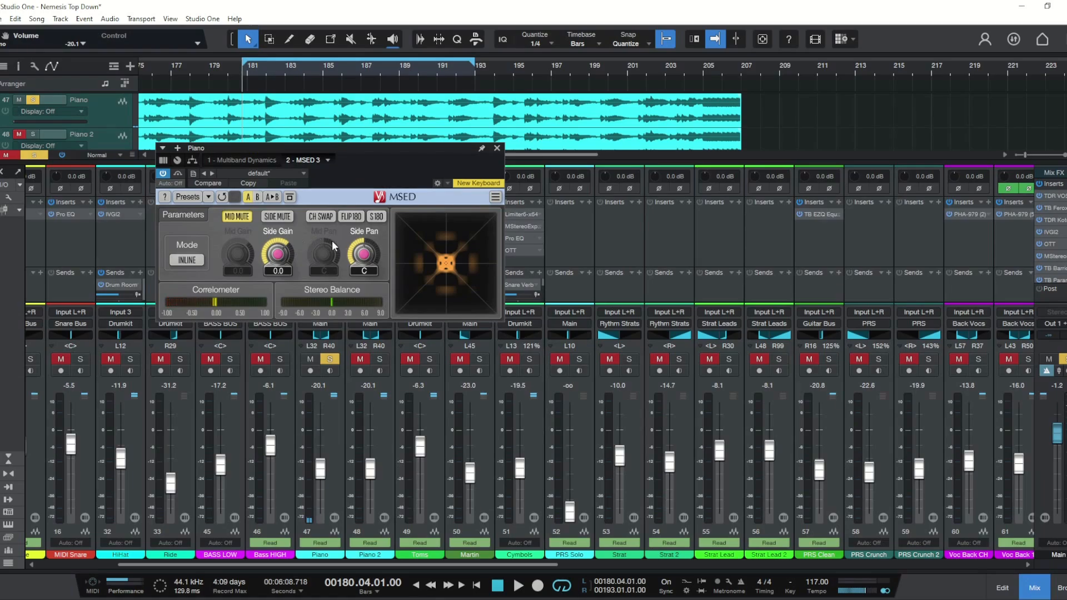
{"action": "key", "text": "space"}
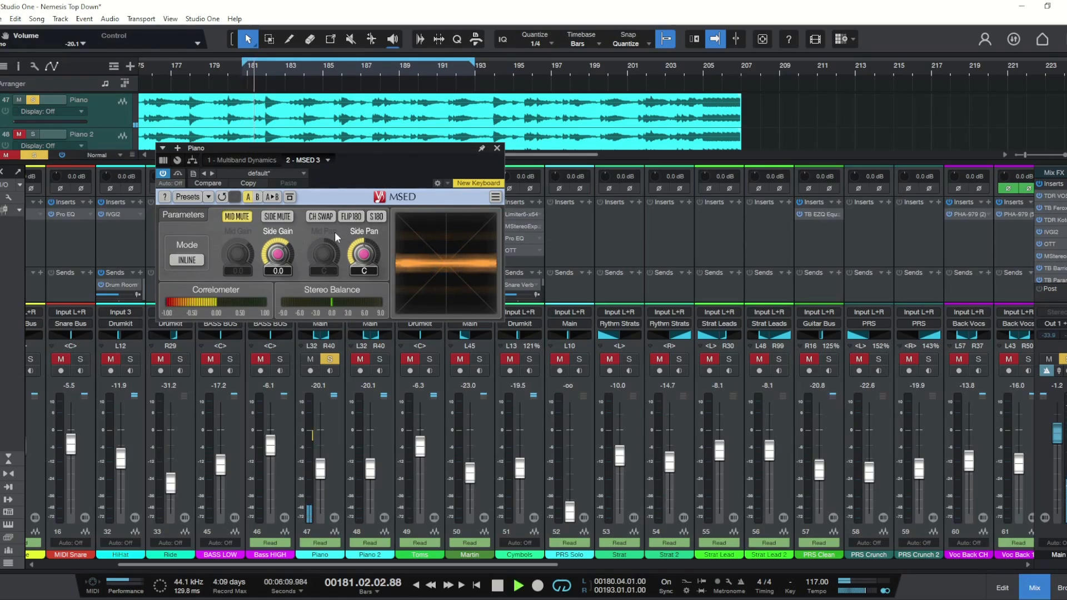
{"action": "left_click", "coordinate": [496, 149]}
{"action": "key", "text": "space"}
Step: Solo the Piano and Piano 2 channels and play them briefly
{"action": "left_click", "coordinate": [379, 359]}
{"action": "left_click", "coordinate": [334, 359]}
{"action": "key", "text": "space"}
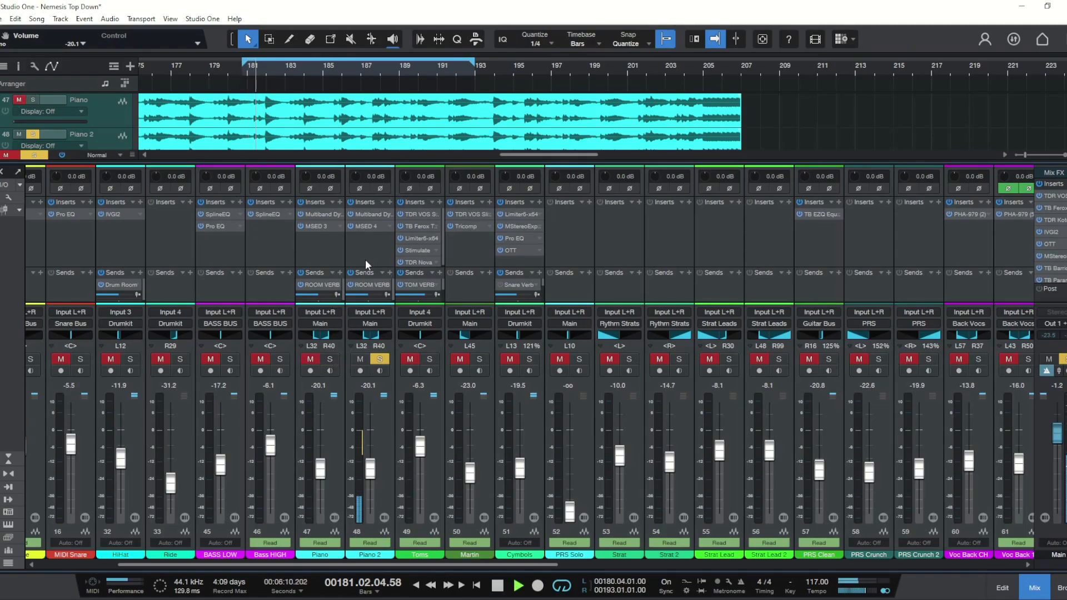
{"action": "key", "text": "space"}
{"action": "key", "text": "s"}
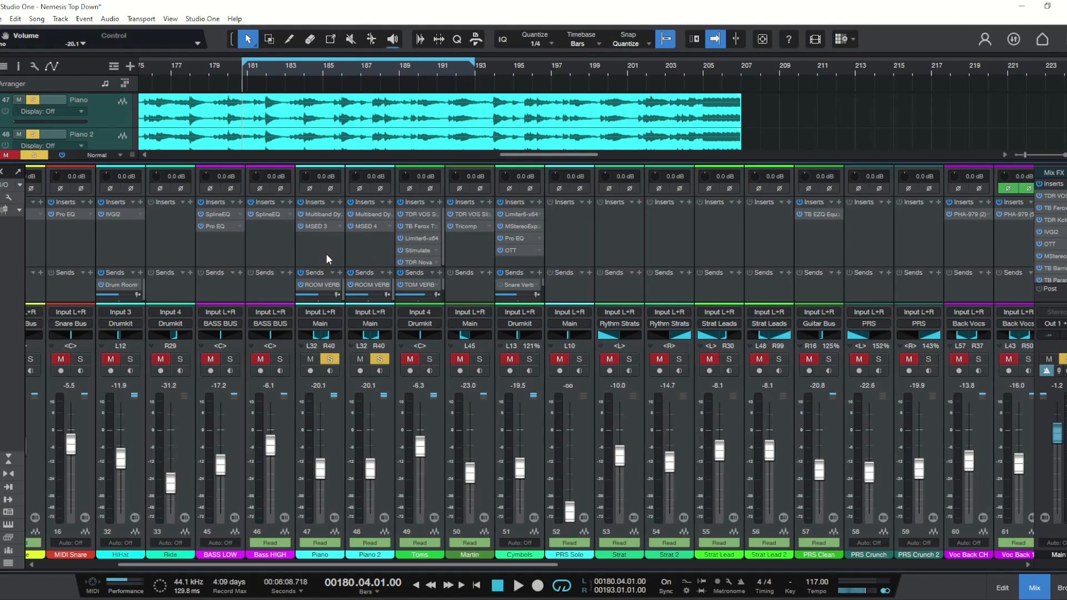
Step: Set the Piano's ROOM VERB send to -1.7 dB and Piano 2's ROOM VERB send to -11.0 dB
{"action": "left_click", "coordinate": [315, 285]}
{"action": "left_click_drag", "start_coordinate": [316, 301], "coordinate": [328, 302]}
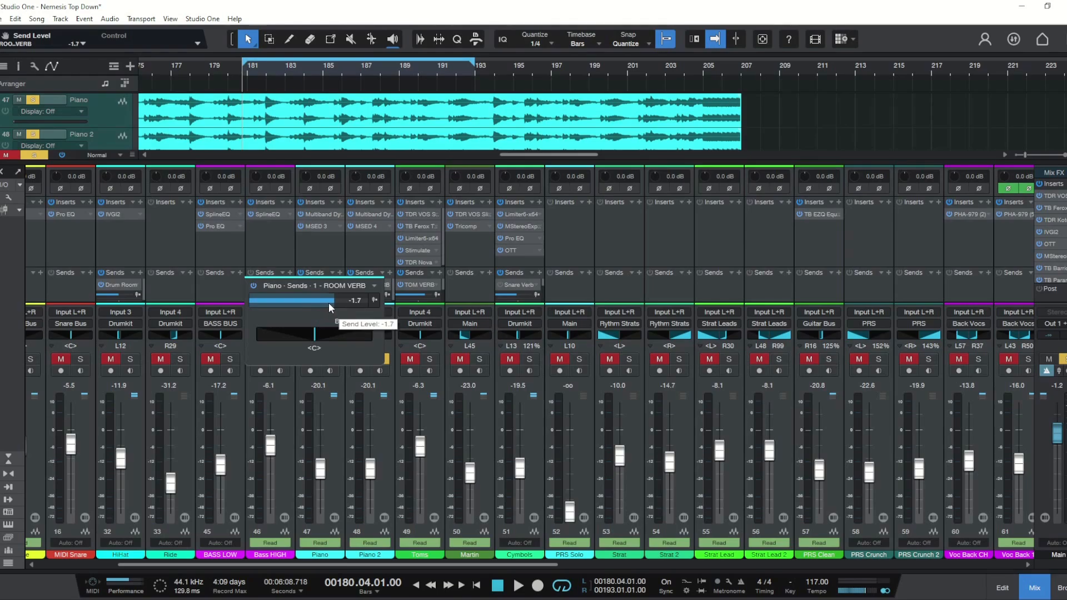
{"action": "left_click", "coordinate": [320, 257]}
{"action": "left_click", "coordinate": [359, 293]}
{"action": "left_click_drag", "start_coordinate": [363, 303], "coordinate": [352, 303]}
Step: Rebalance the Piano fader to -11.7 dB and the Piano 2 fader to -24.5 dB during playback
{"action": "key", "text": "space"}
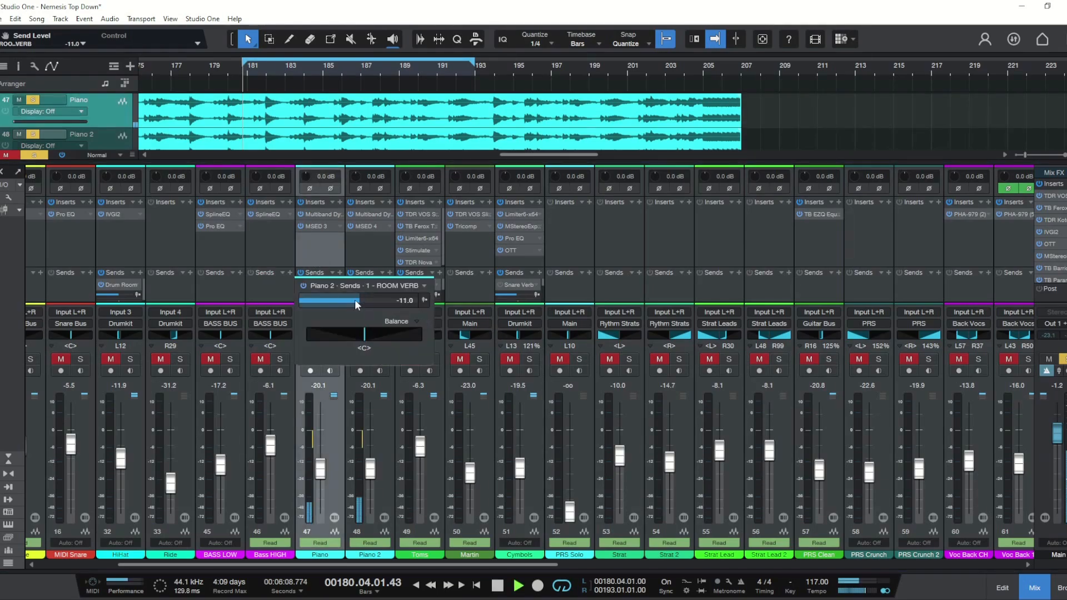
{"action": "left_click", "coordinate": [365, 255]}
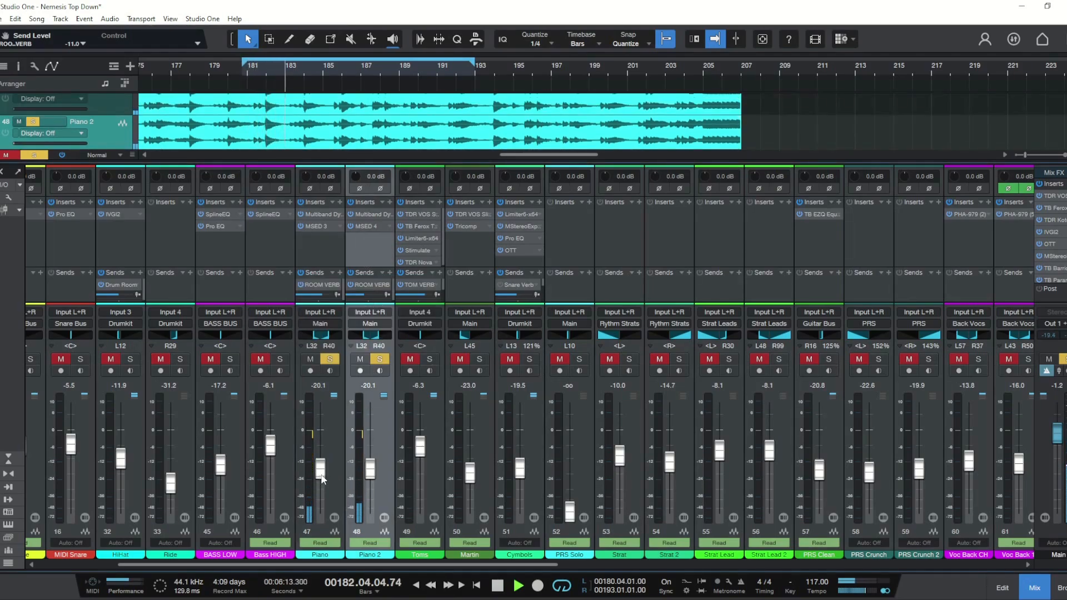
{"action": "left_click_drag", "start_coordinate": [324, 479], "coordinate": [324, 477]}
{"action": "left_click_drag", "start_coordinate": [322, 476], "coordinate": [370, 484]}
{"action": "key", "text": "space"}
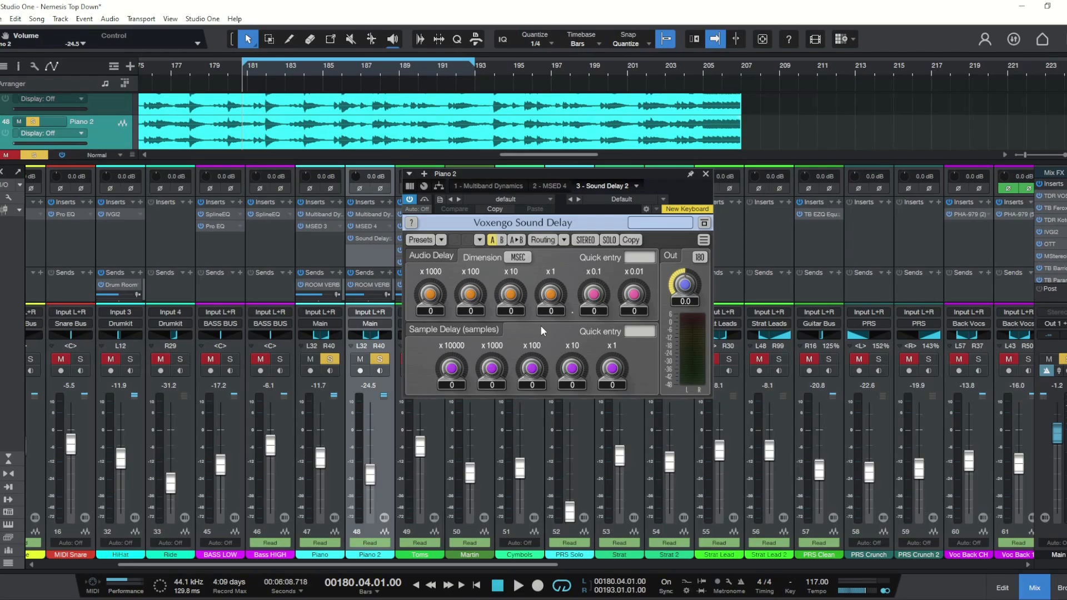
Step: Set the Piano 2 Sound Delay's x1000 sample delay knob to 1 and toggle its bypass during playback to compare
{"action": "left_click", "coordinate": [491, 367]}
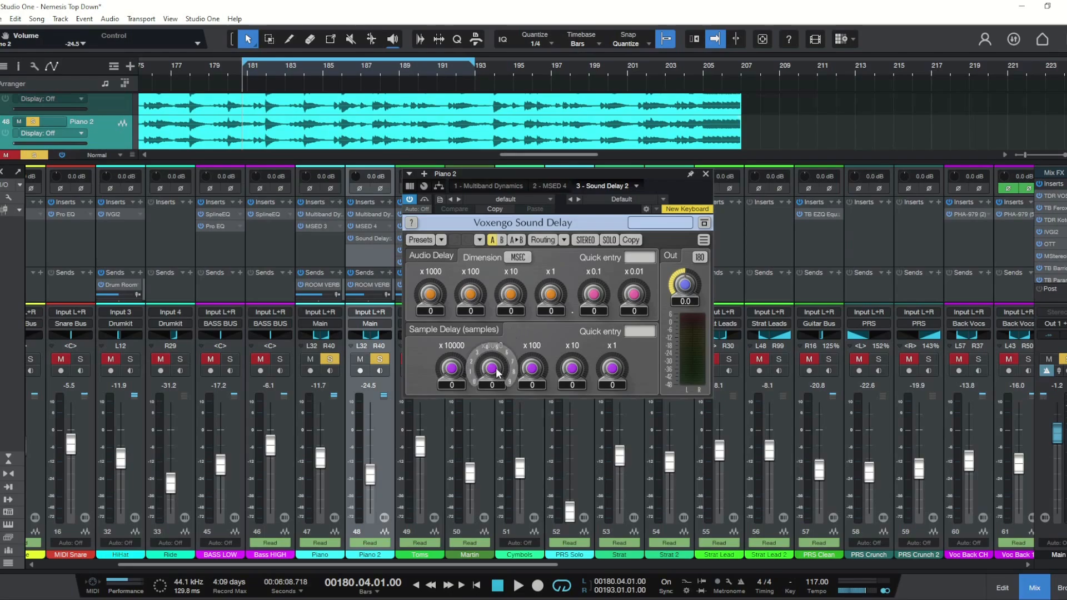
{"action": "left_click_drag", "start_coordinate": [492, 368], "coordinate": [491, 361]}
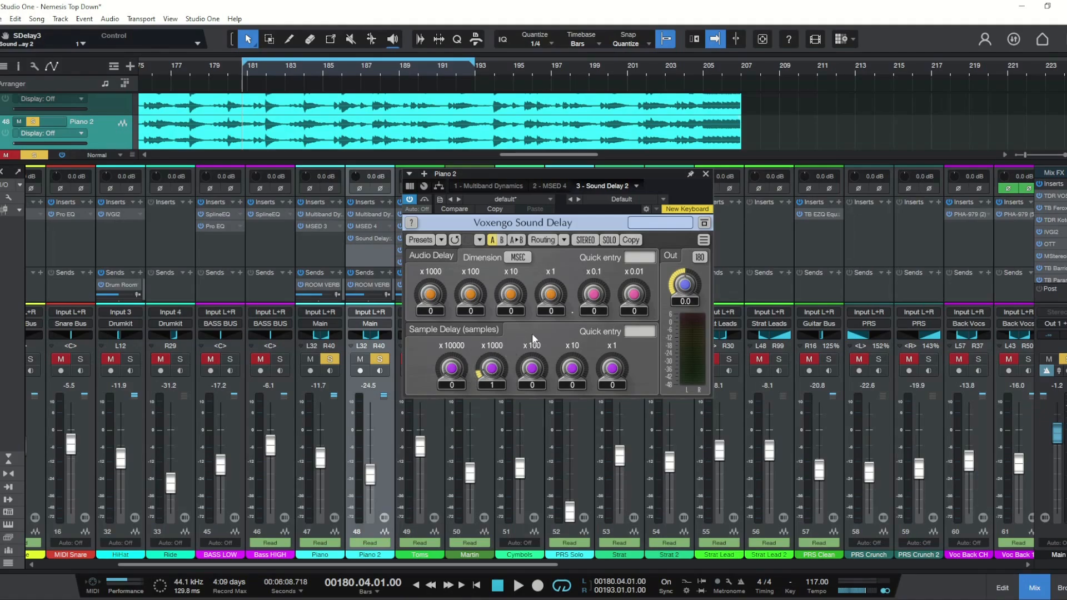
{"action": "left_click", "coordinate": [425, 200]}
{"action": "key", "text": "space"}
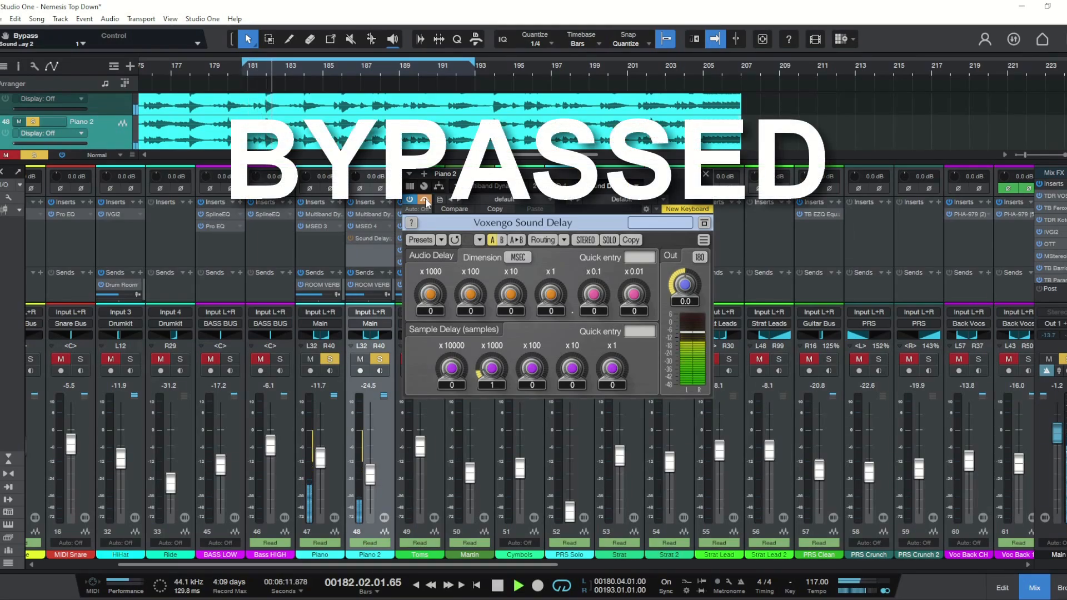
{"action": "left_click", "coordinate": [425, 200]}
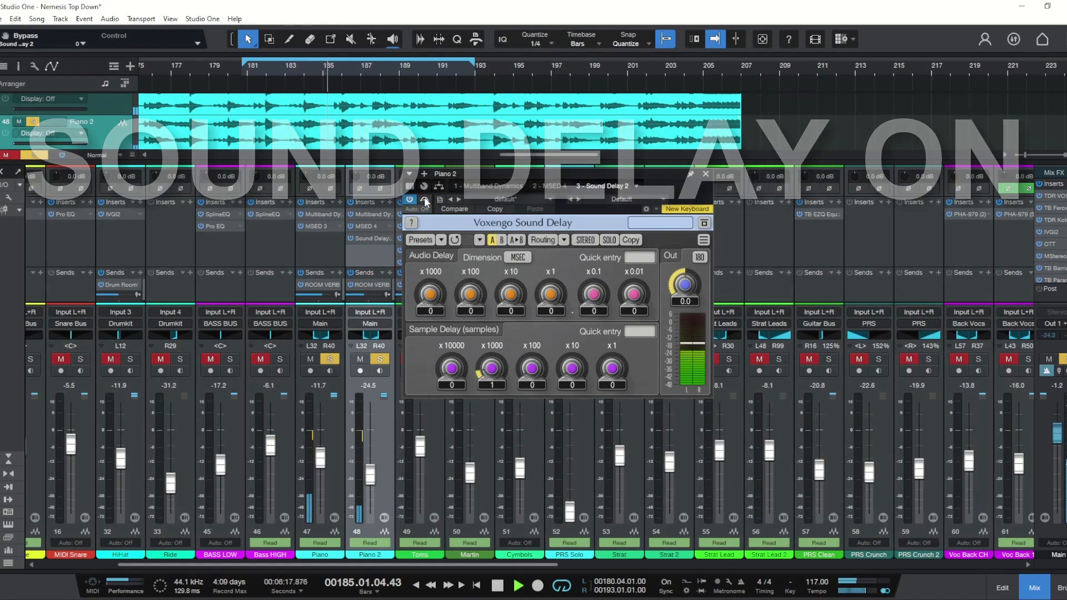
Step: Set the Sound Delay's x100 sample delay knob to 4, close the plugin and stop playback
{"action": "left_click_drag", "start_coordinate": [537, 369], "coordinate": [536, 343]}
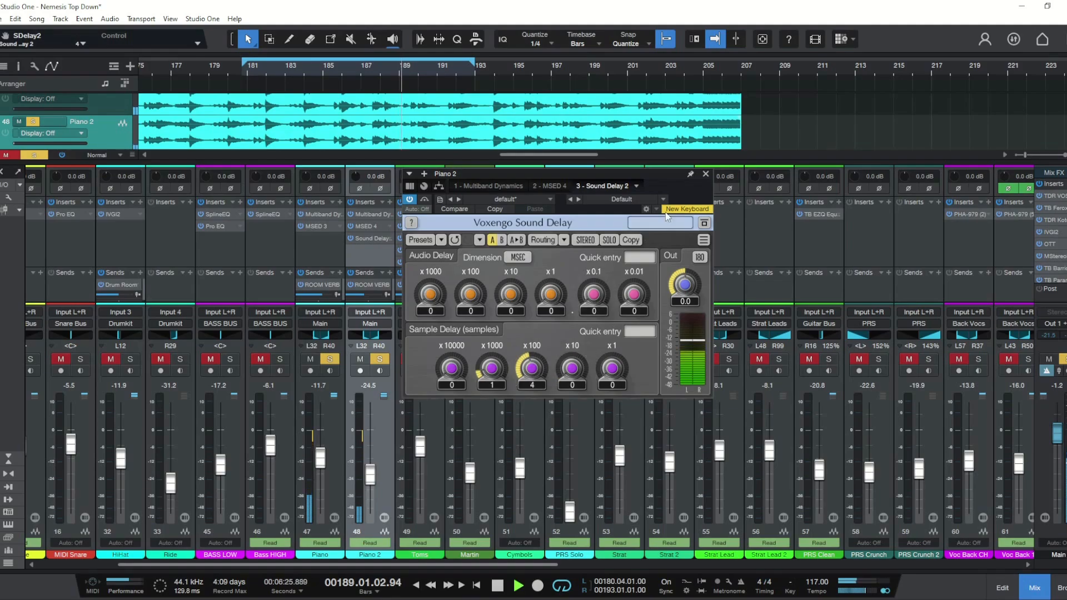
{"action": "left_click", "coordinate": [705, 174]}
{"action": "key", "text": "space"}
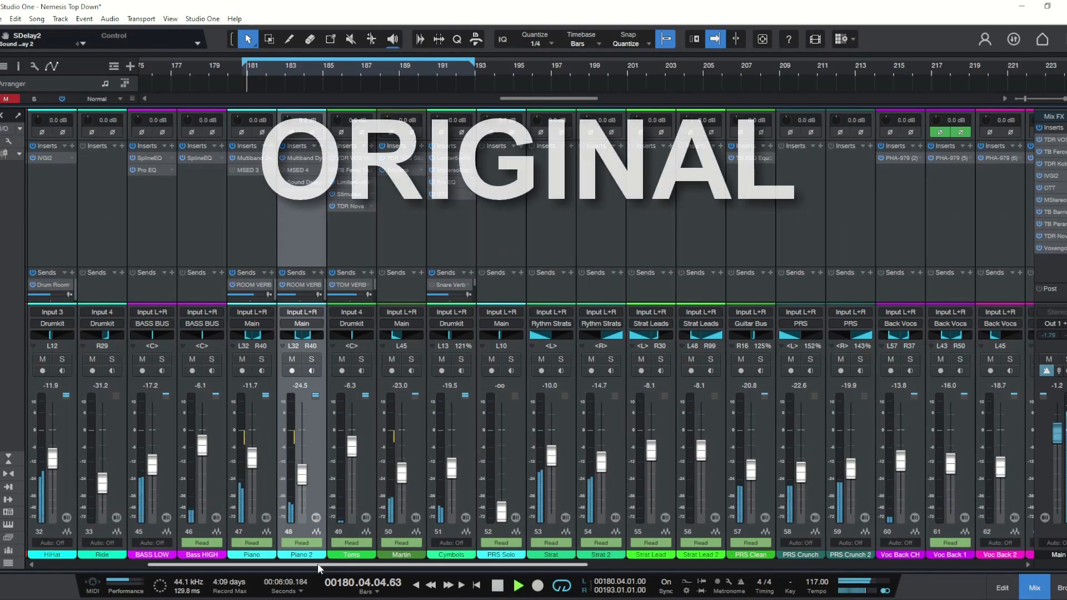
{"action": "left_click_drag", "start_coordinate": [321, 564], "coordinate": [615, 553]}
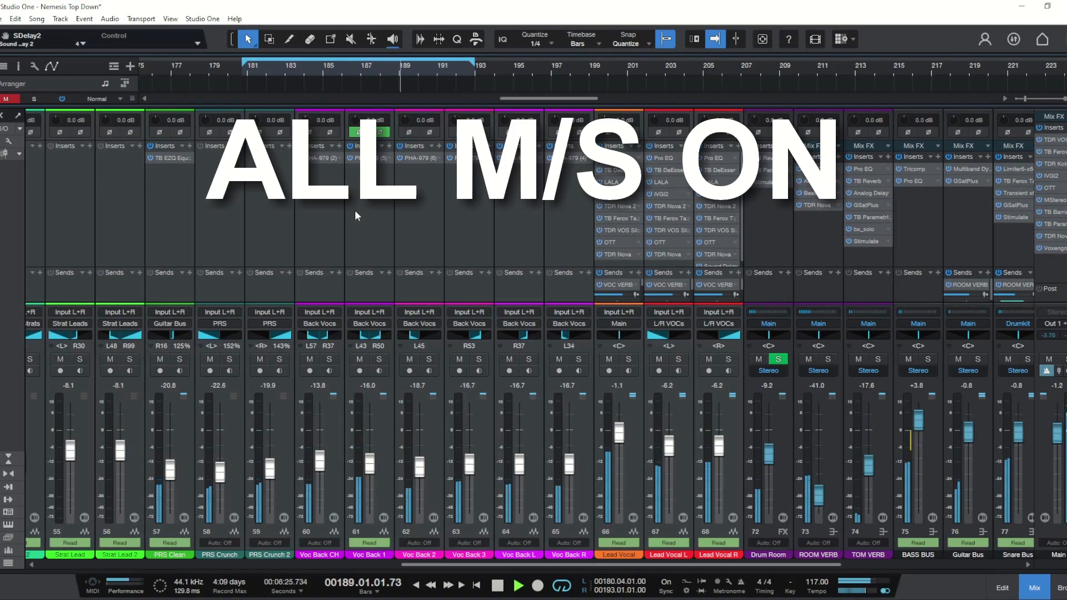
{"action": "left_click_drag", "start_coordinate": [688, 569], "coordinate": [747, 572]}
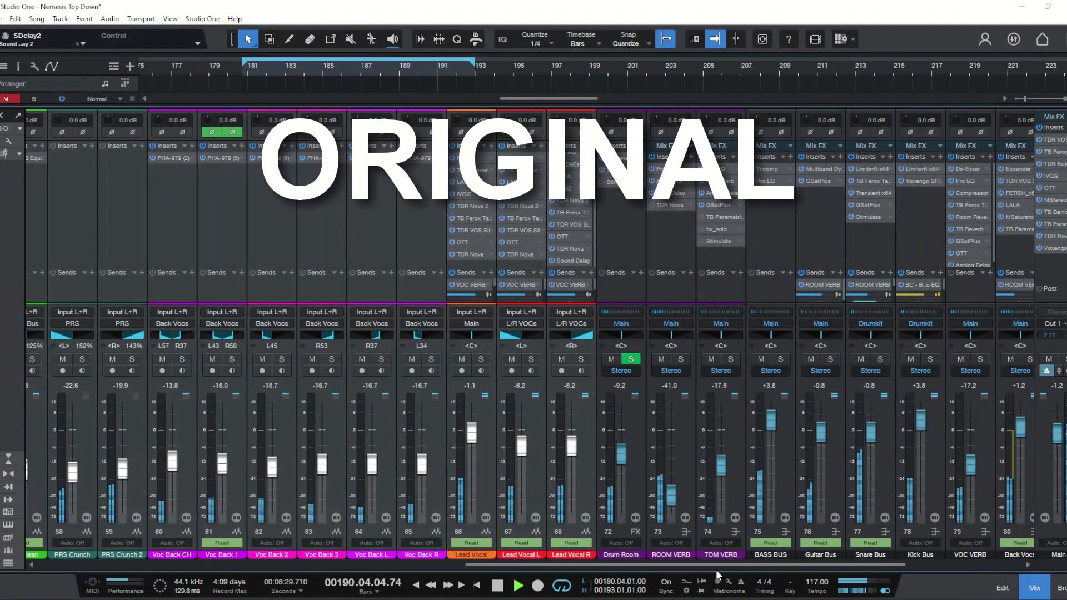